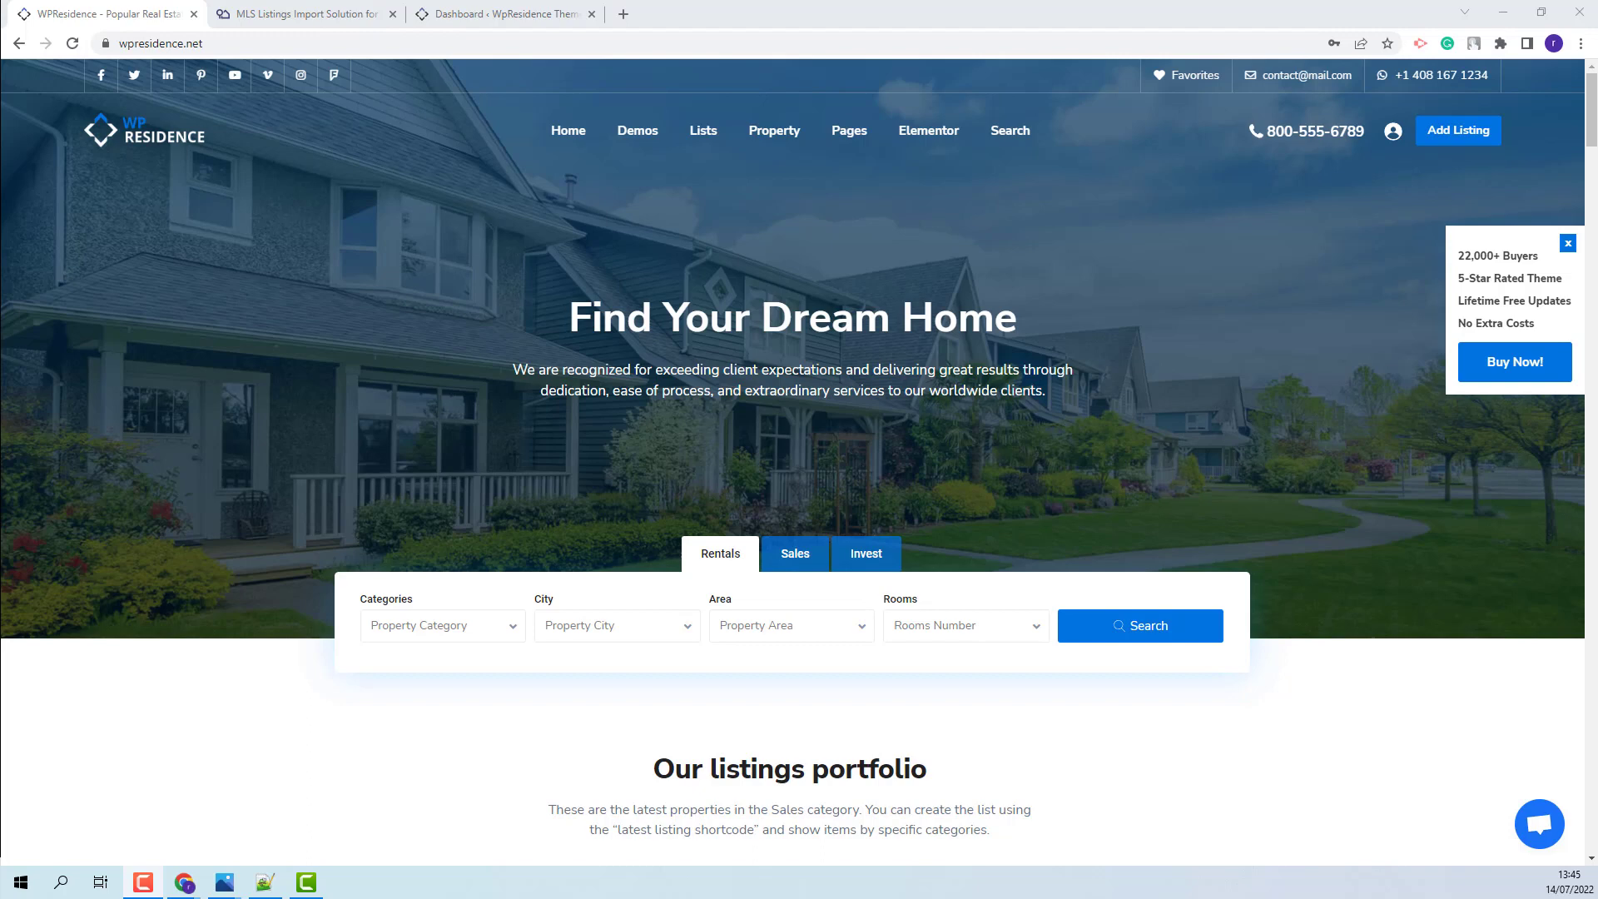
# Switch from the mlsimport.com tab to the Oakland demo site's WordPress Dashboard
pyautogui.hotkey('ctrl', 'Tab')
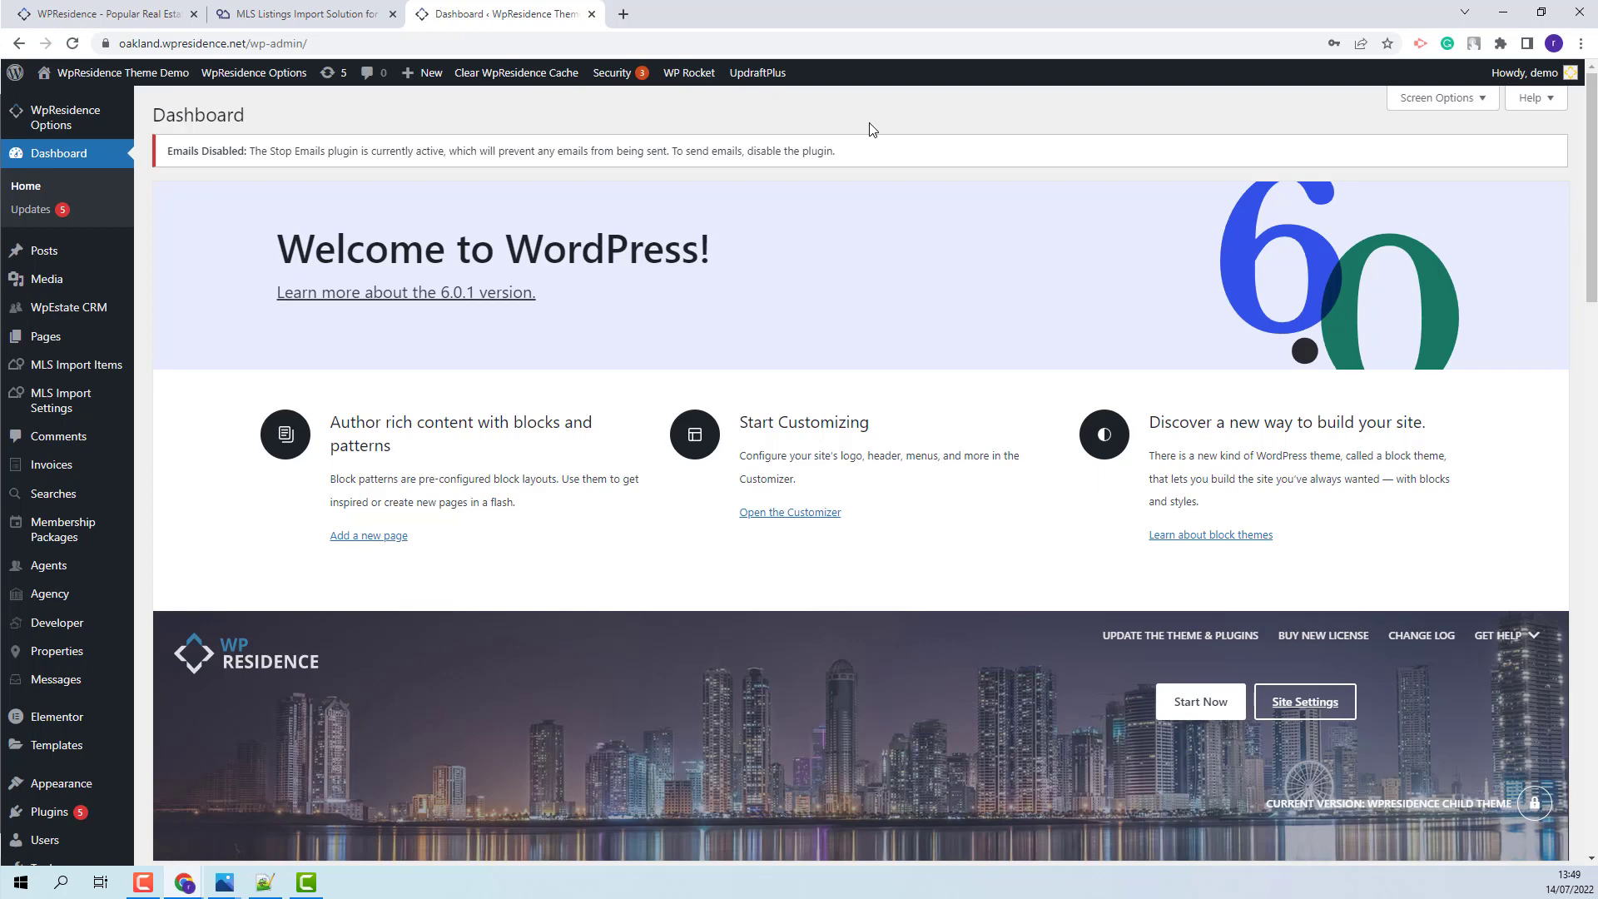
# Open the installed plugins list, including MlsImport, in a new tab, then return to the Dashboard
pyautogui.middleClick(49, 812)
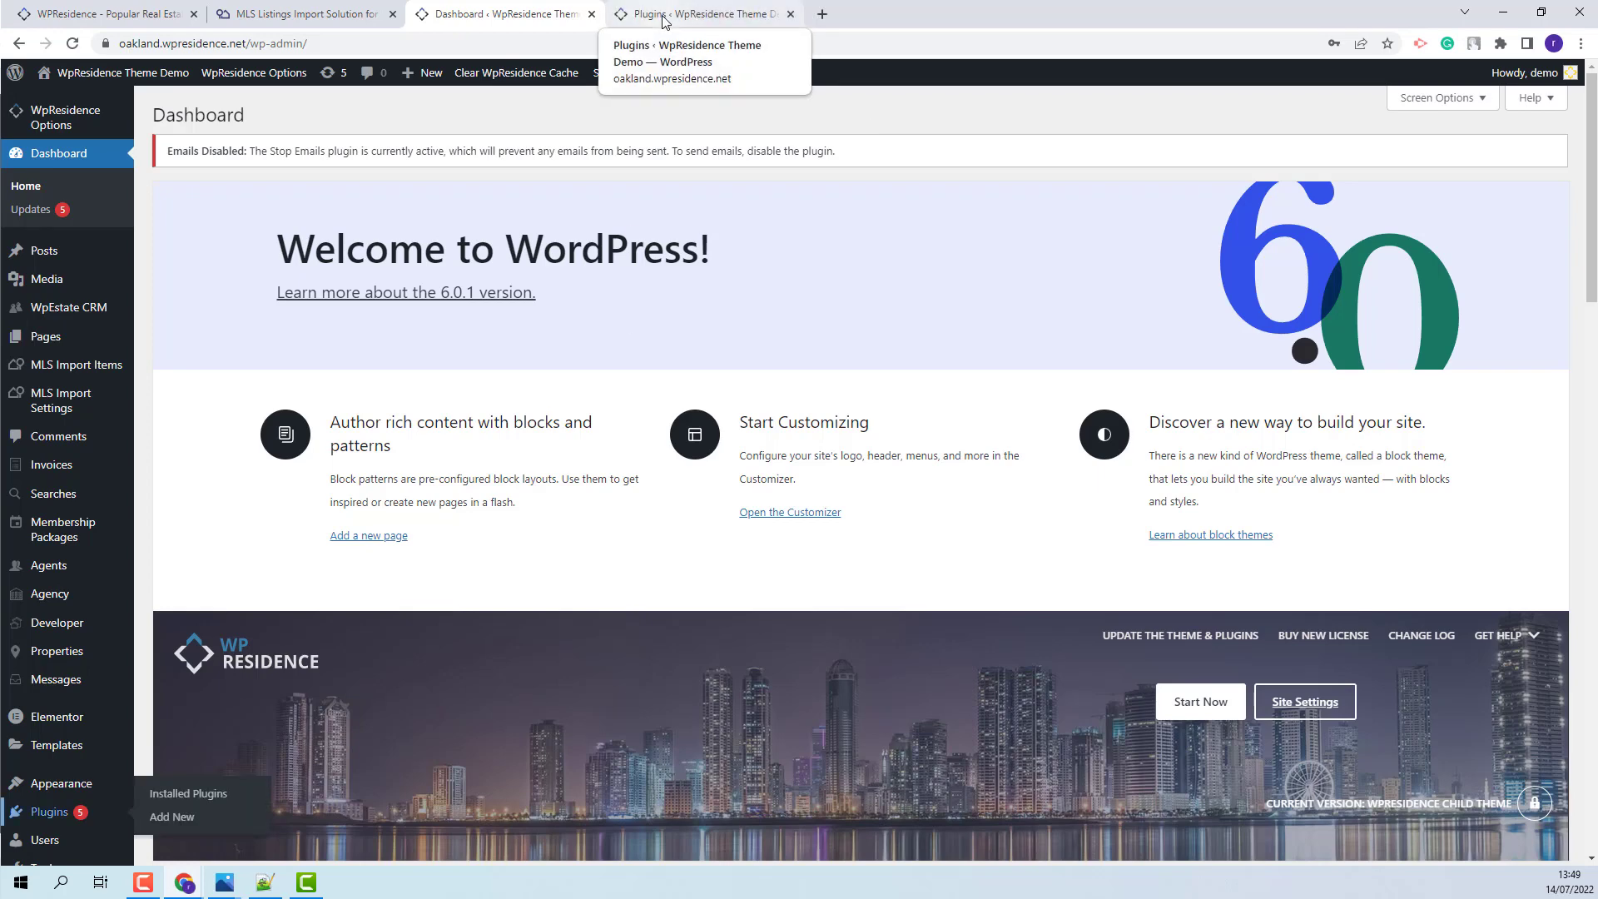
pyautogui.click(664, 15)
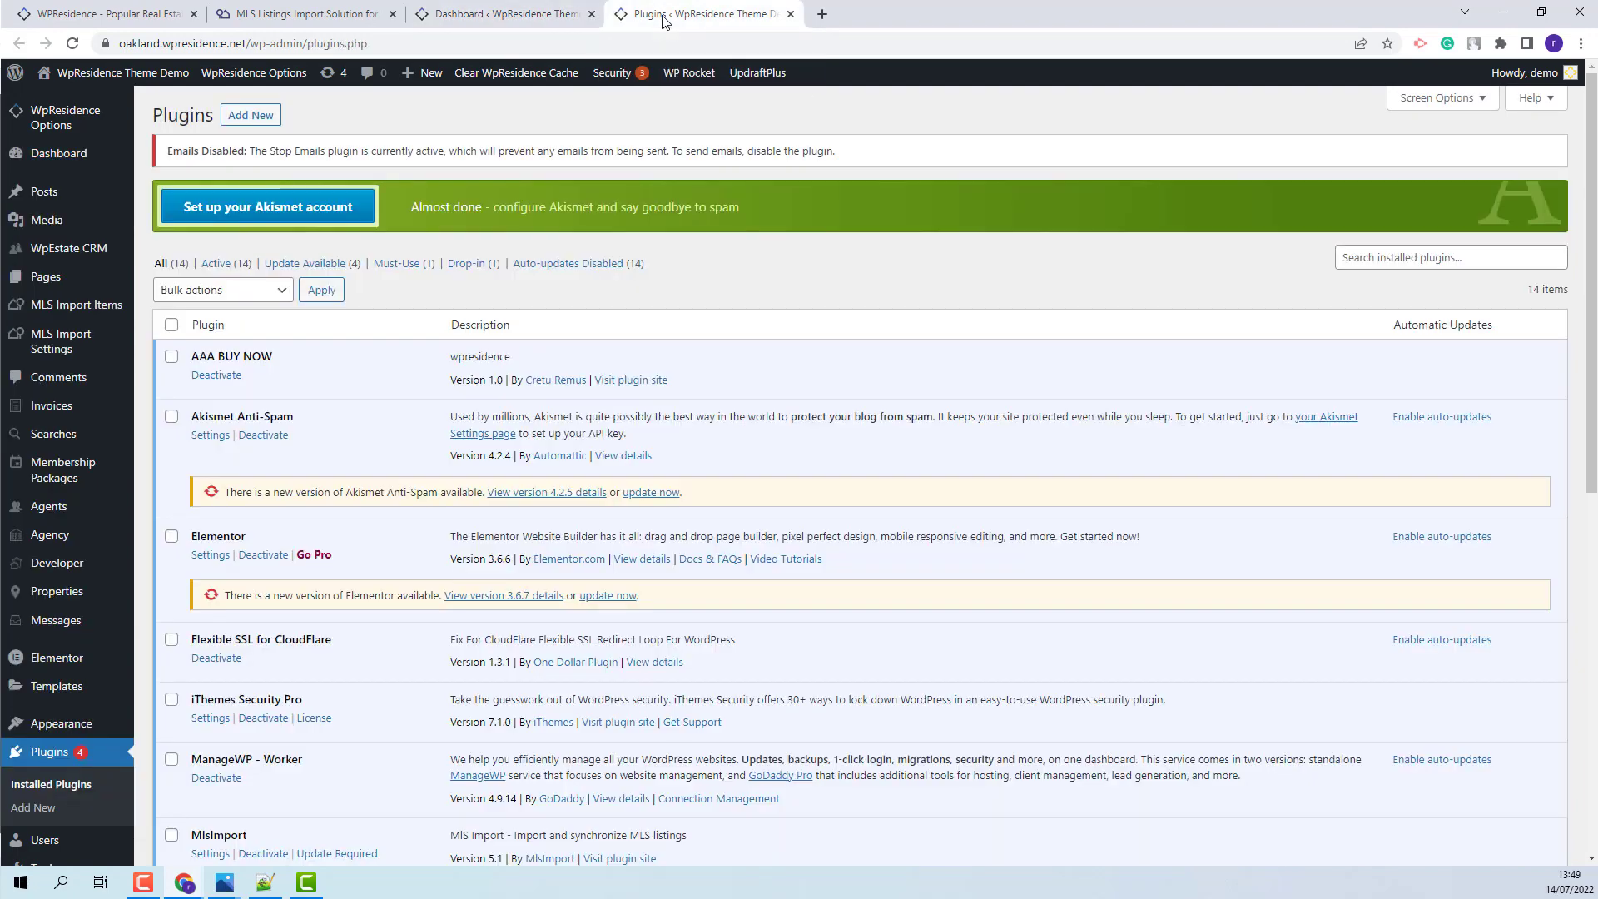
pyautogui.scroll(-6, 564, 356)
pyautogui.hotkey('ctrl', 'shift', 'Tab')
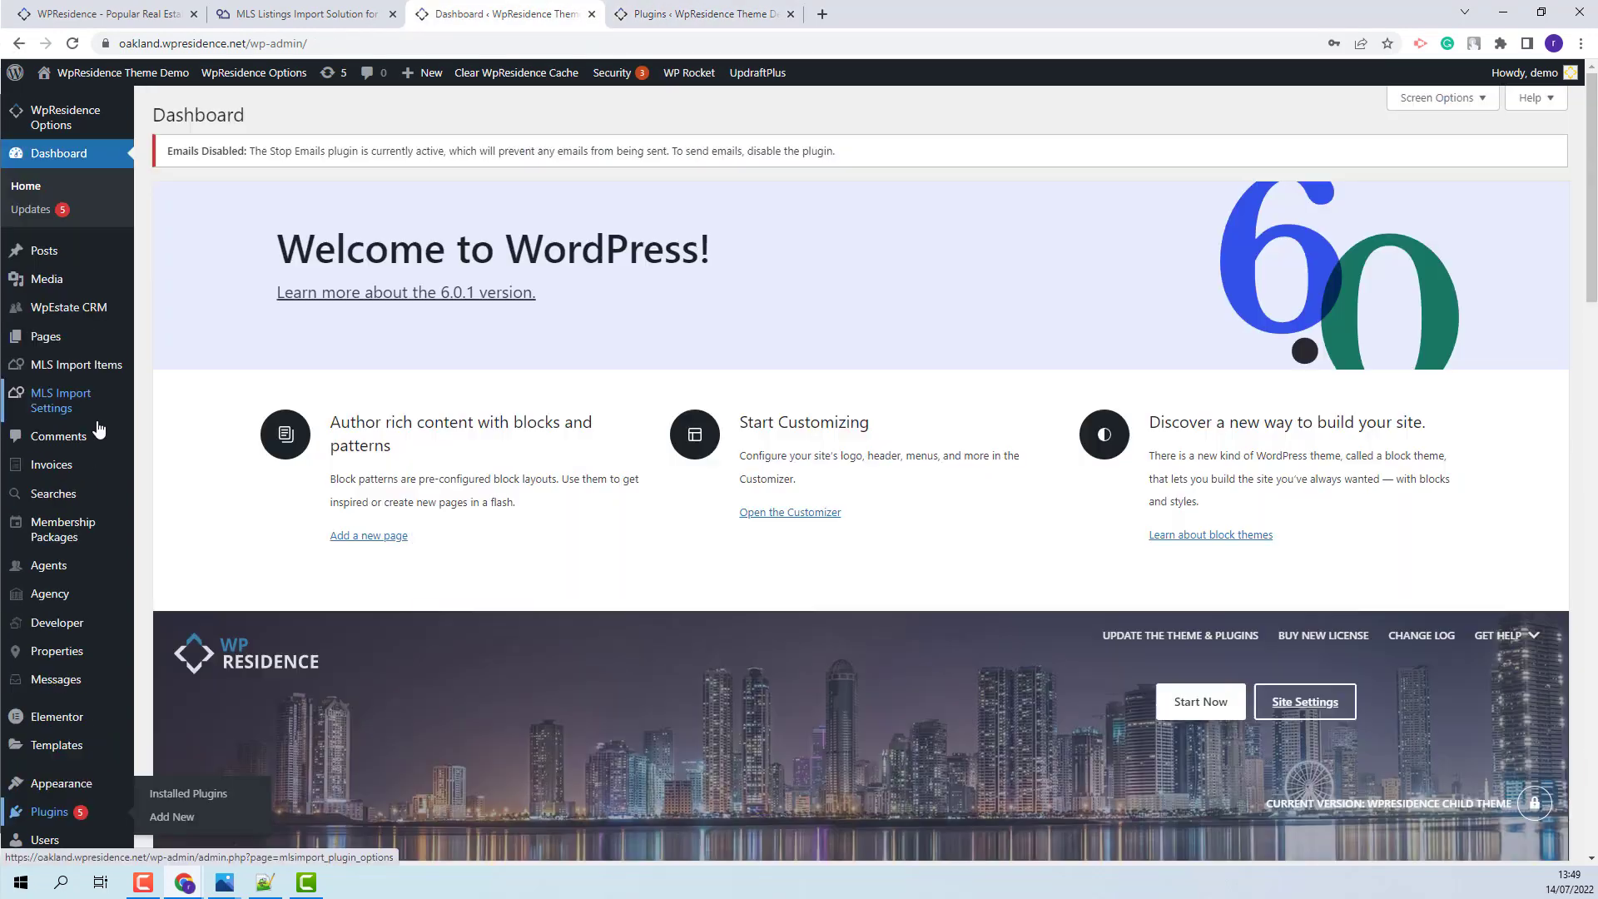
# Open MLS Import Settings showing the MlsImport account and Stellar MLS Florida by Bridge connections
pyautogui.click(50, 416)
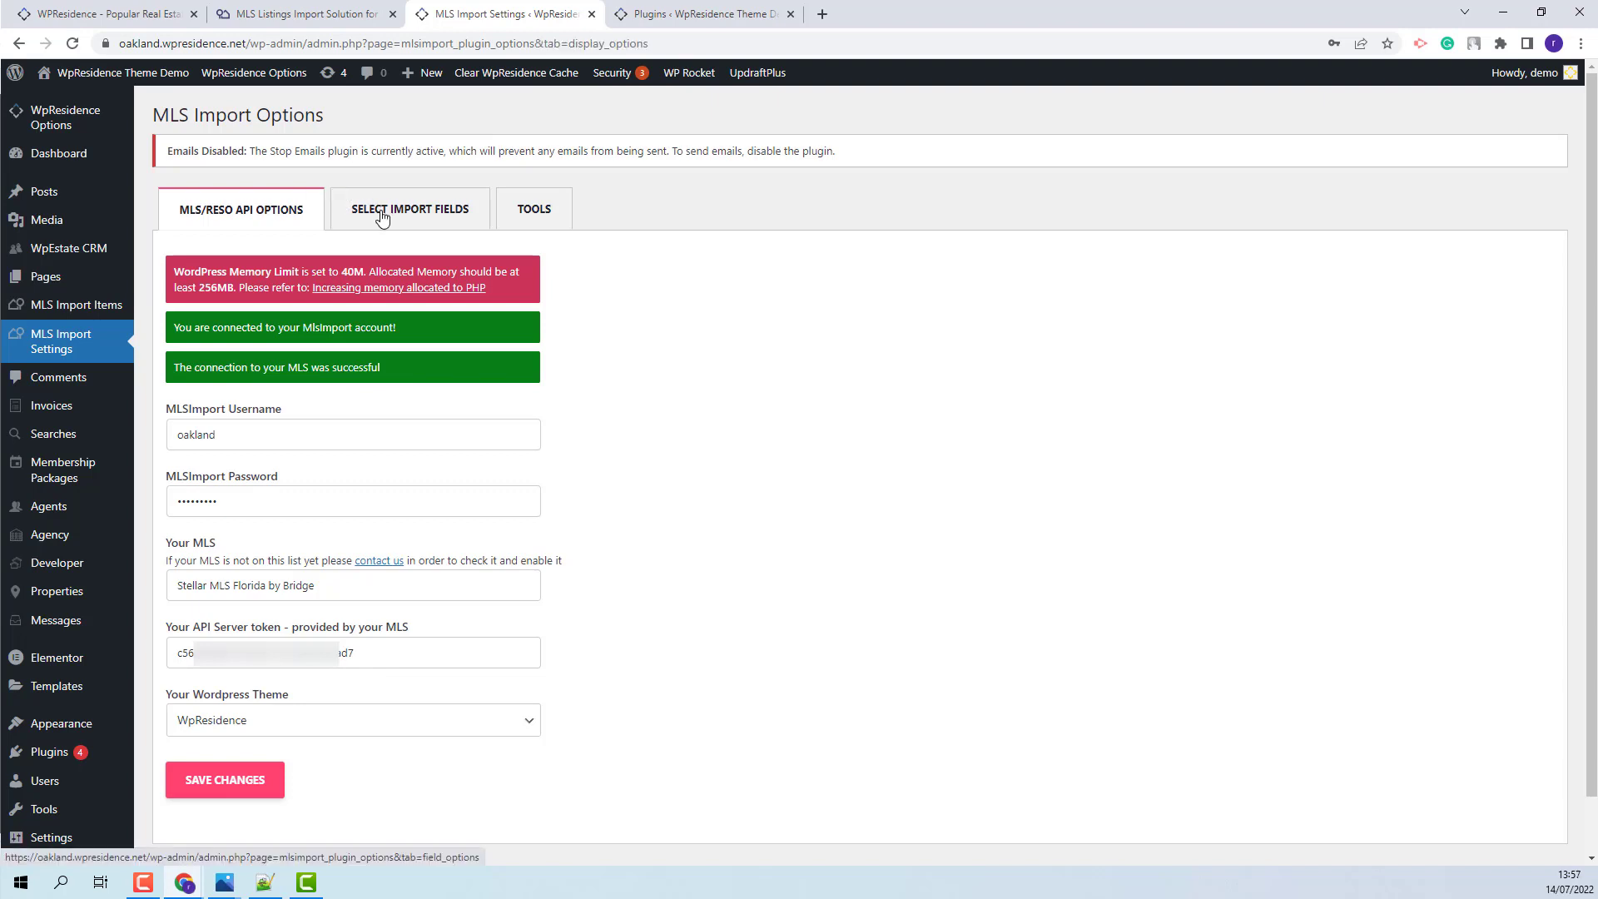
# Review the import field list, with extras like AccessibilityFeatures and ApprovalStatus marked for import
pyautogui.click(382, 218)
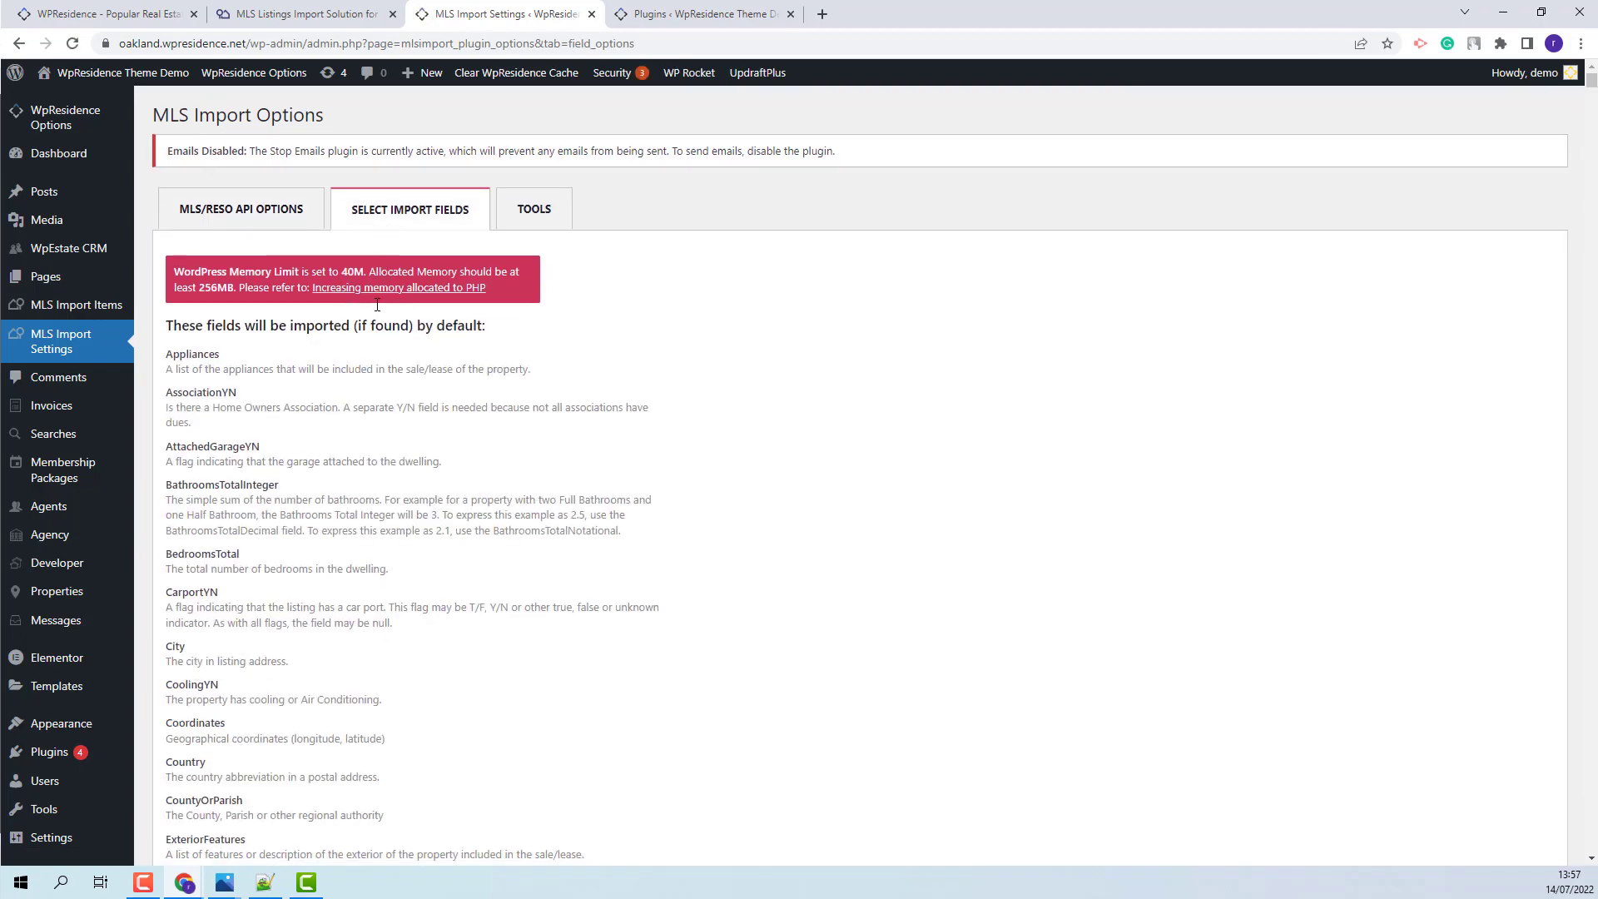
pyautogui.scroll(-2, 450, 434)
pyautogui.scroll(-15, 743, 499)
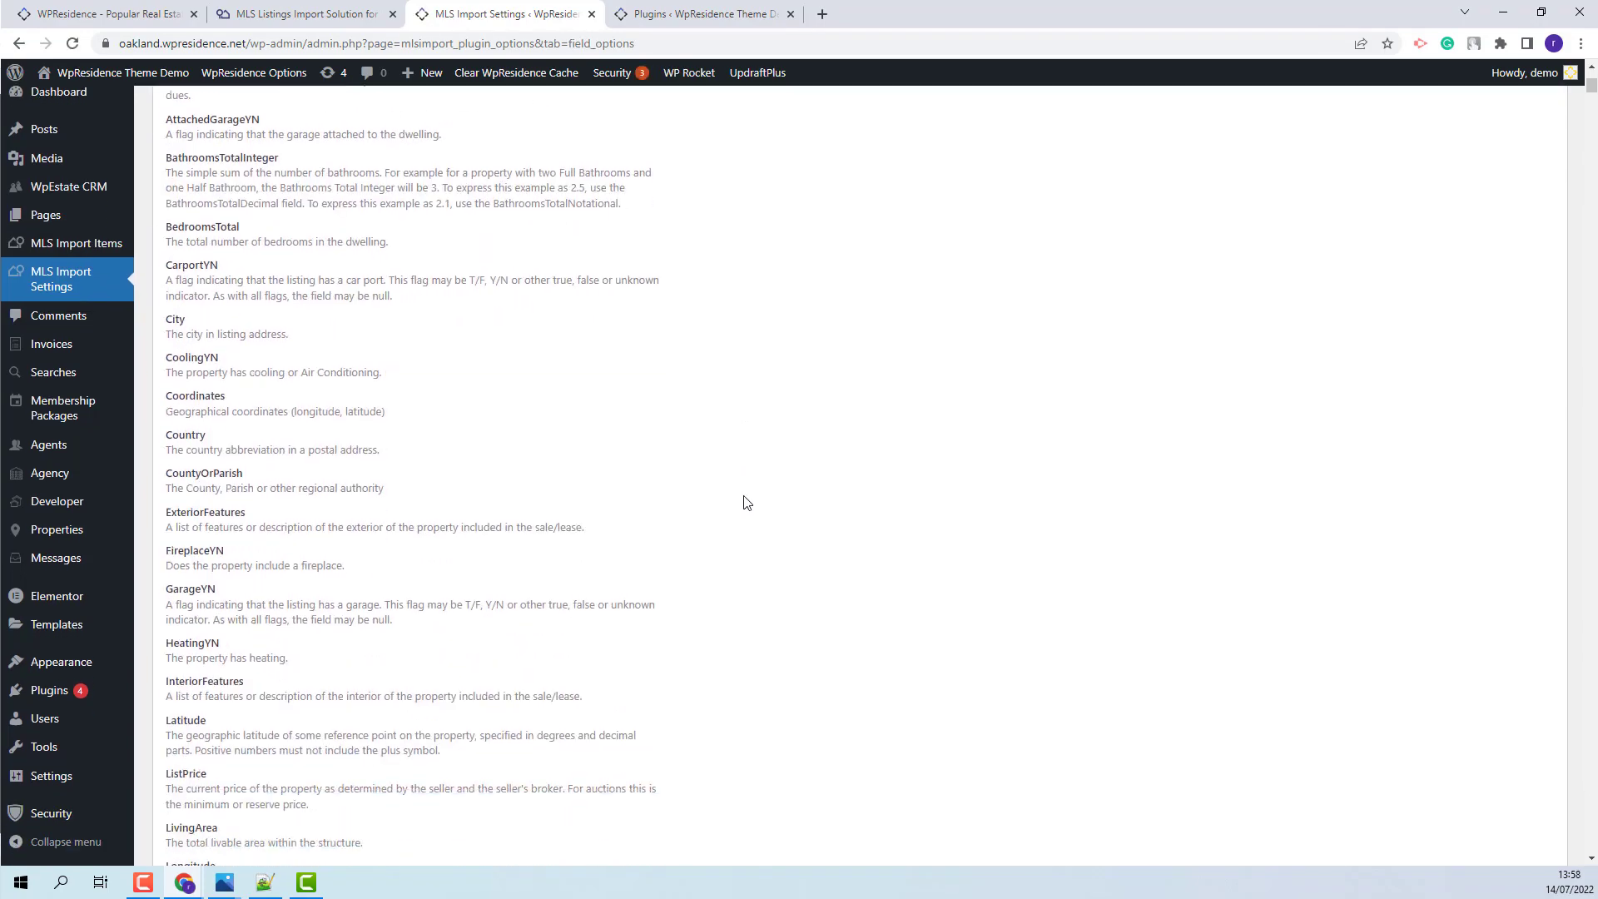
pyautogui.scroll(-2, 744, 502)
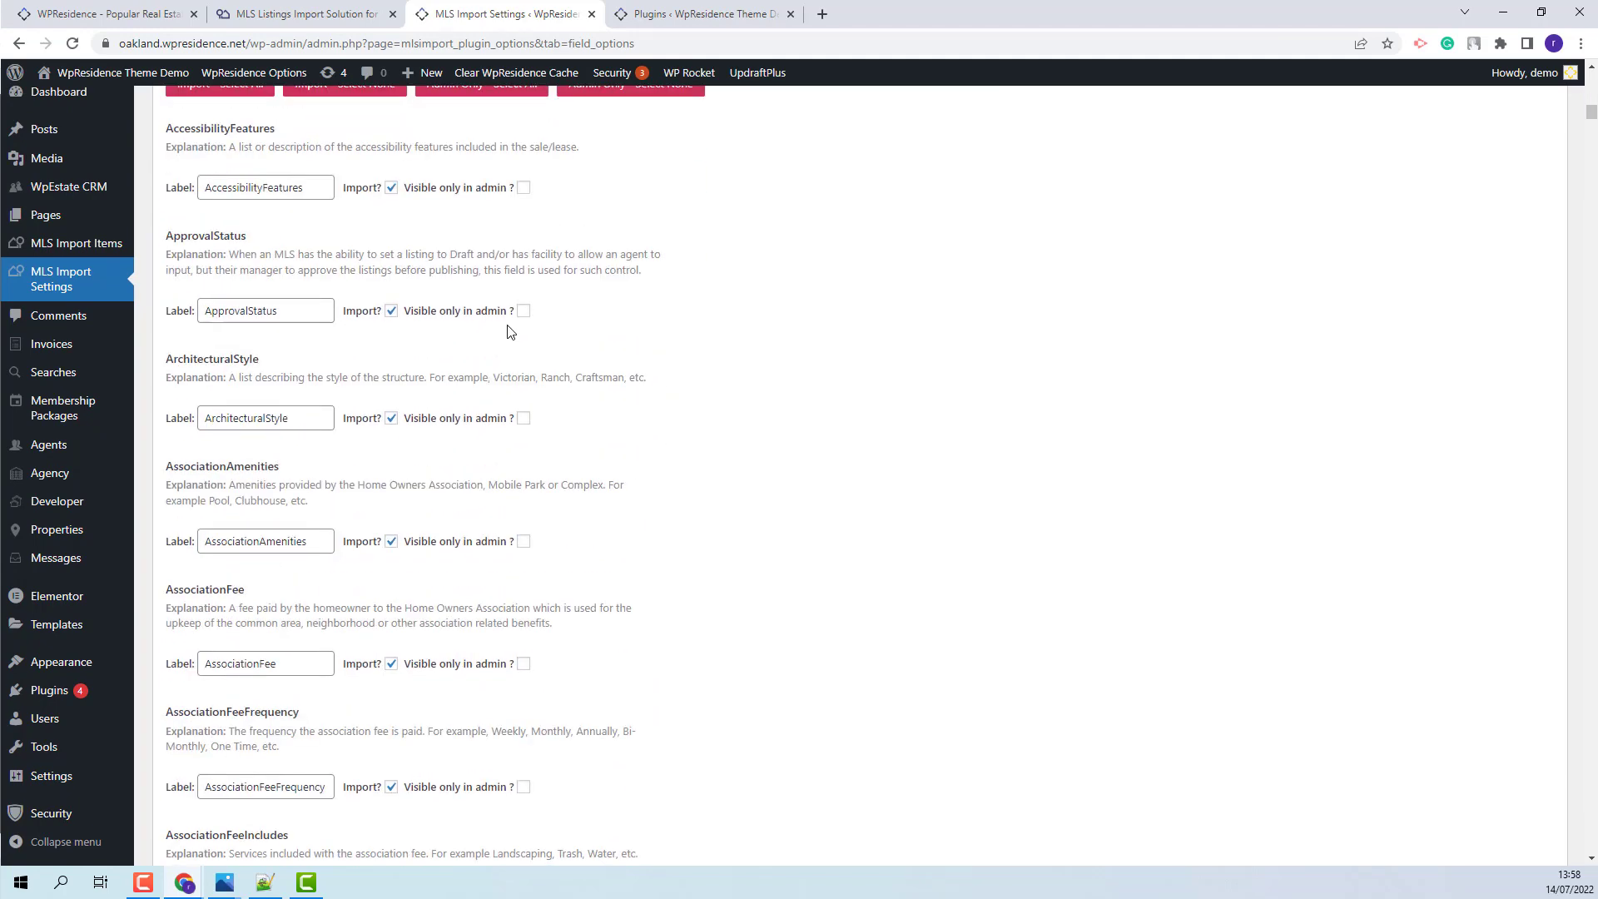
pyautogui.scroll(-6, 507, 333)
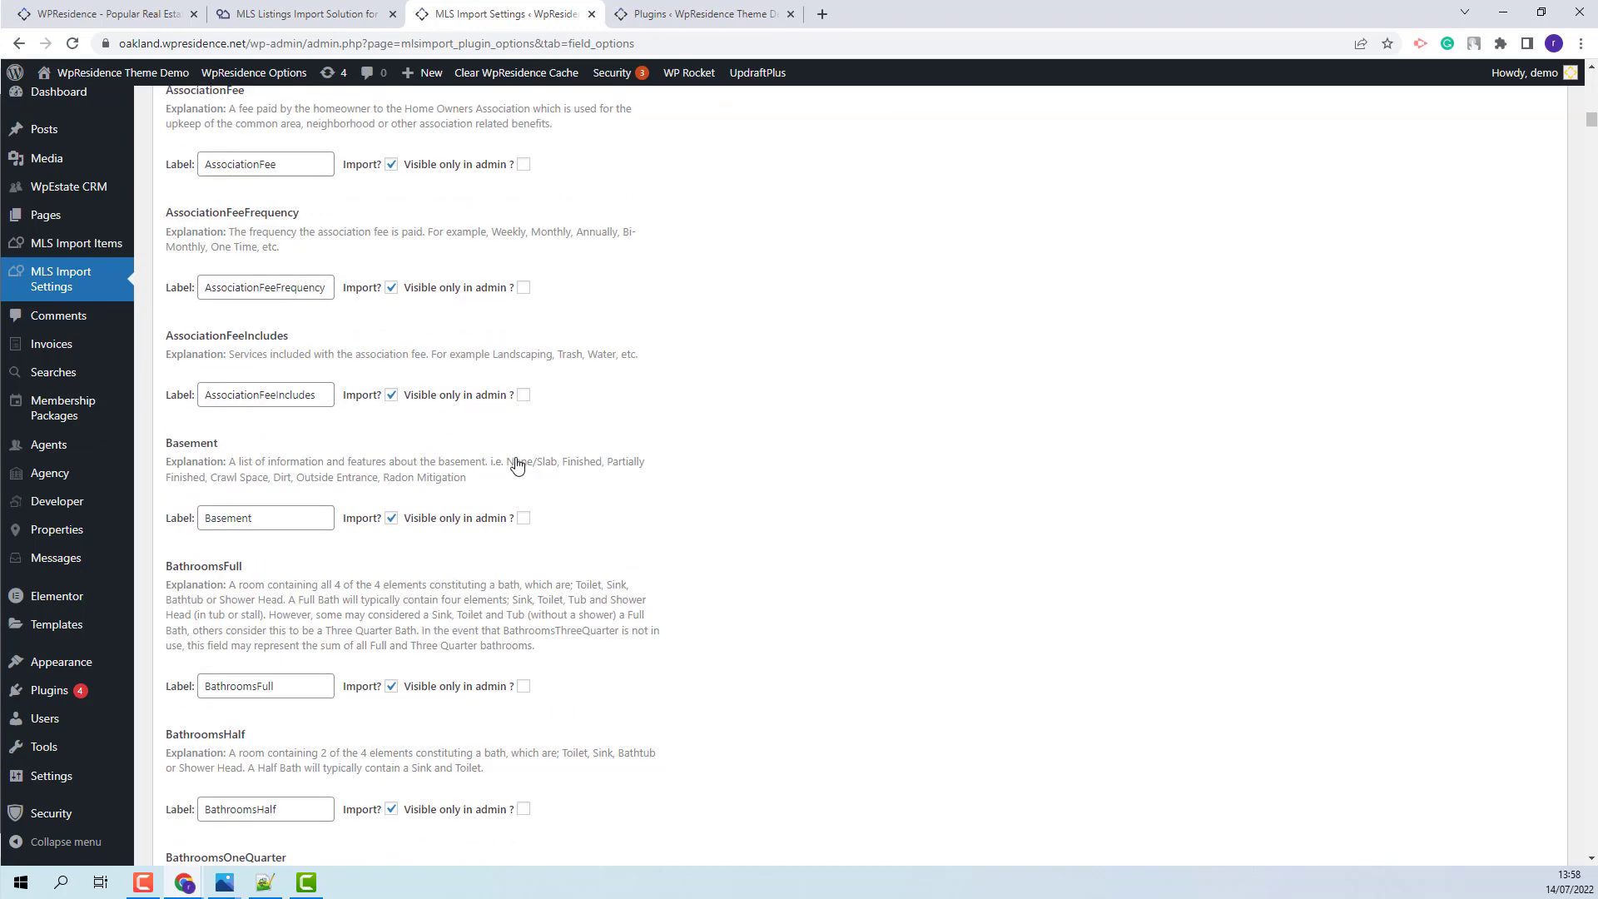
pyautogui.scroll(6, 663, 434)
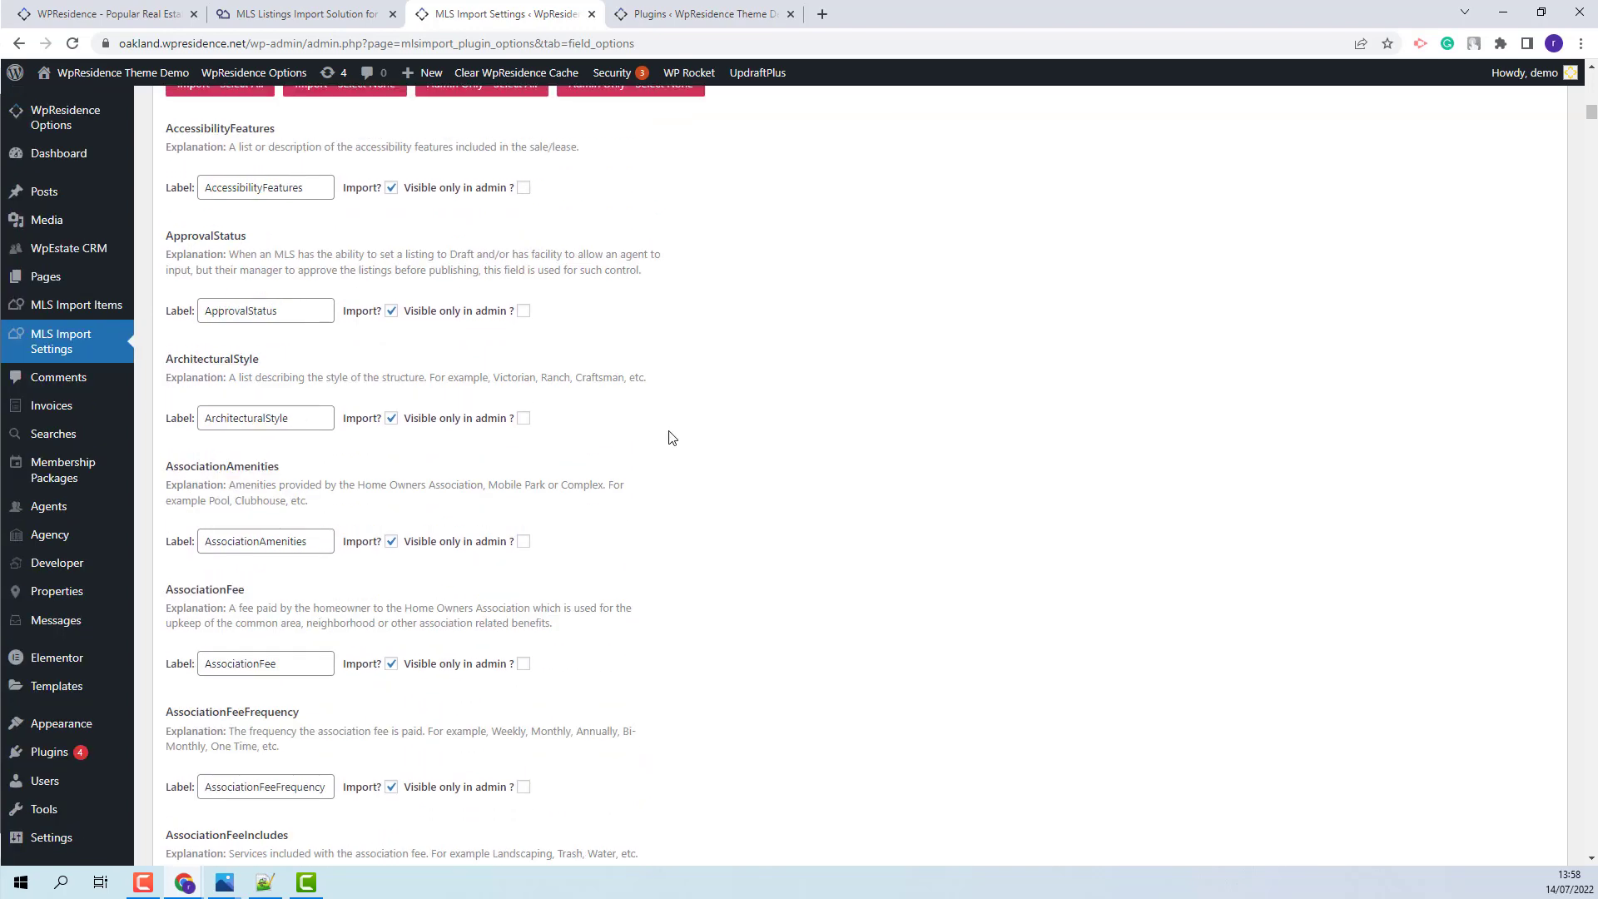
pyautogui.moveTo(63, 123)
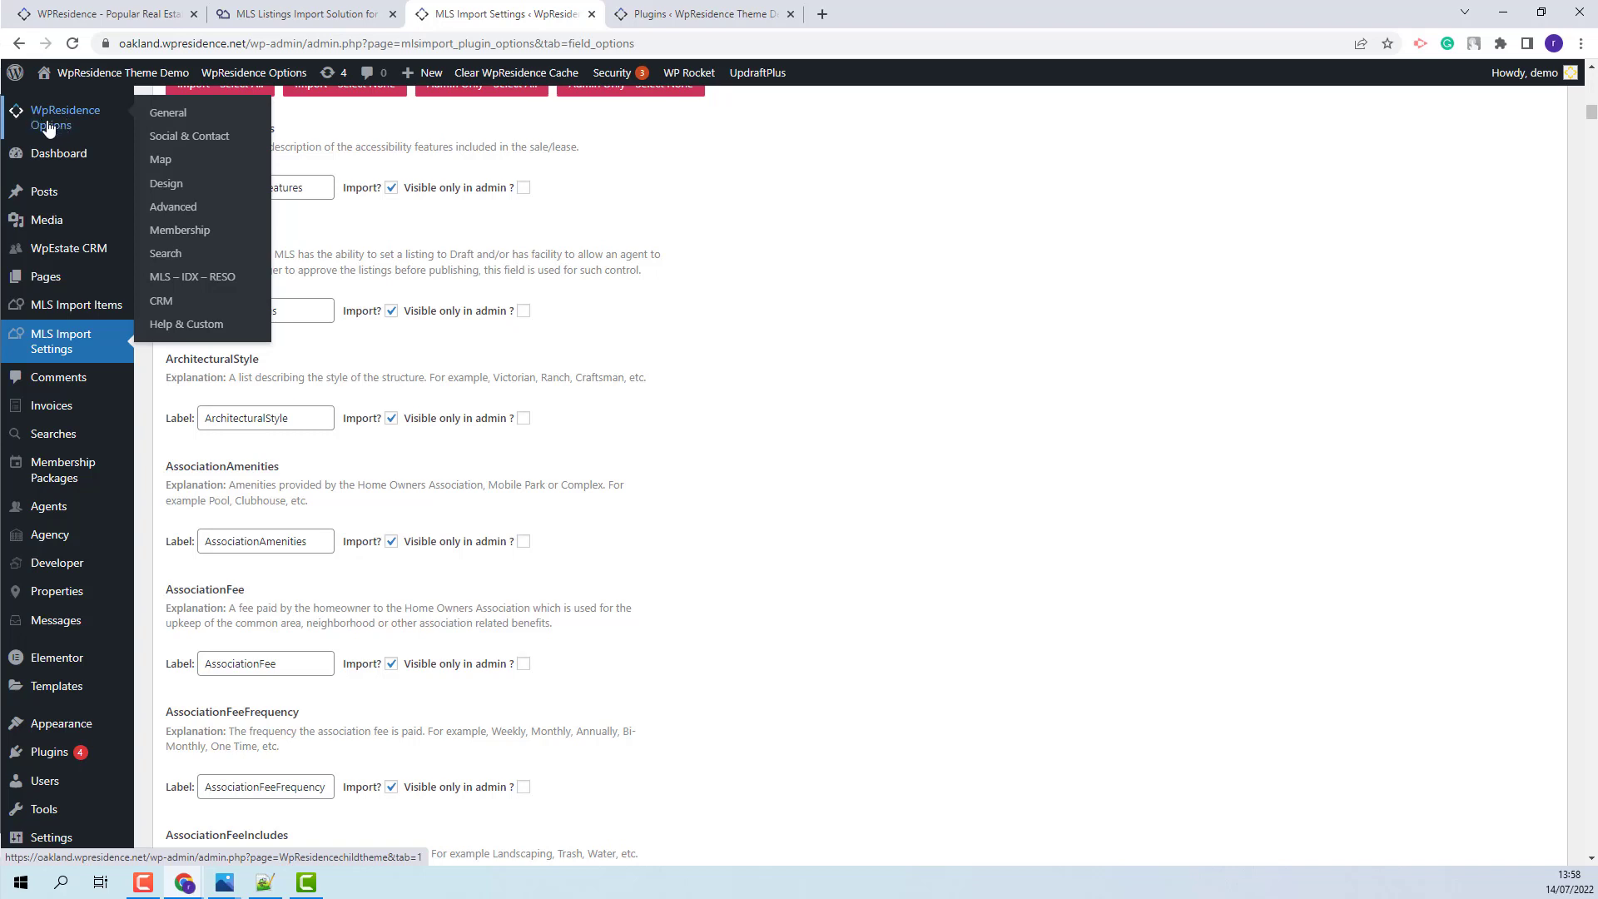
# Open WpResidence General options in a new tab and browse Custom Fields like Common Walls and Cooling
pyautogui.rightClick(167, 113)
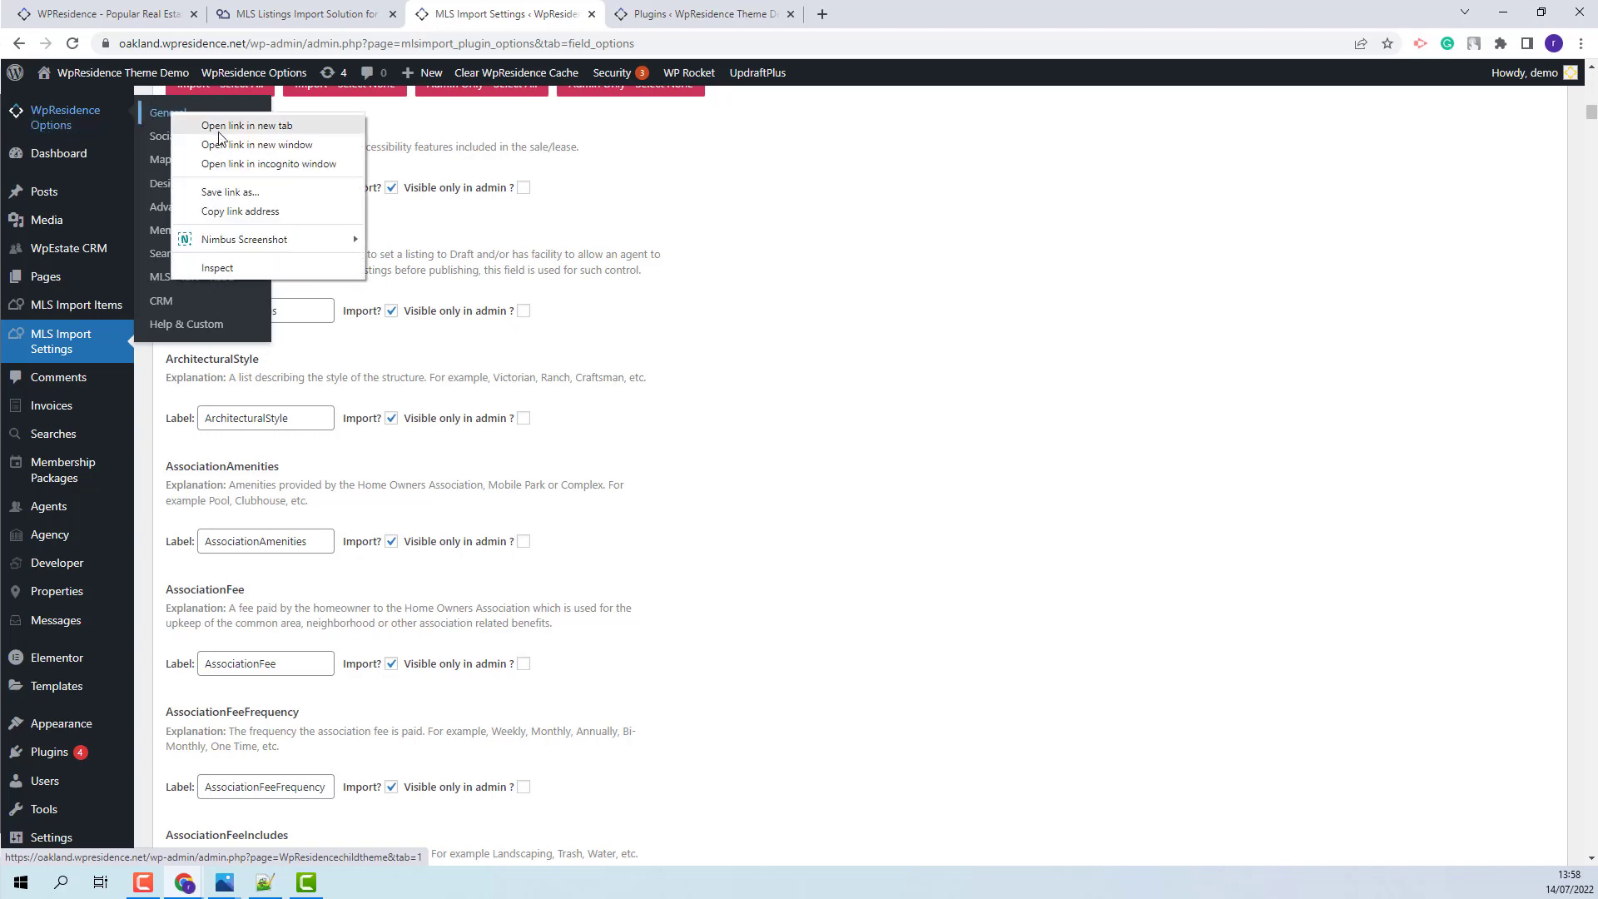
pyautogui.click(218, 124)
pyautogui.click(859, 10)
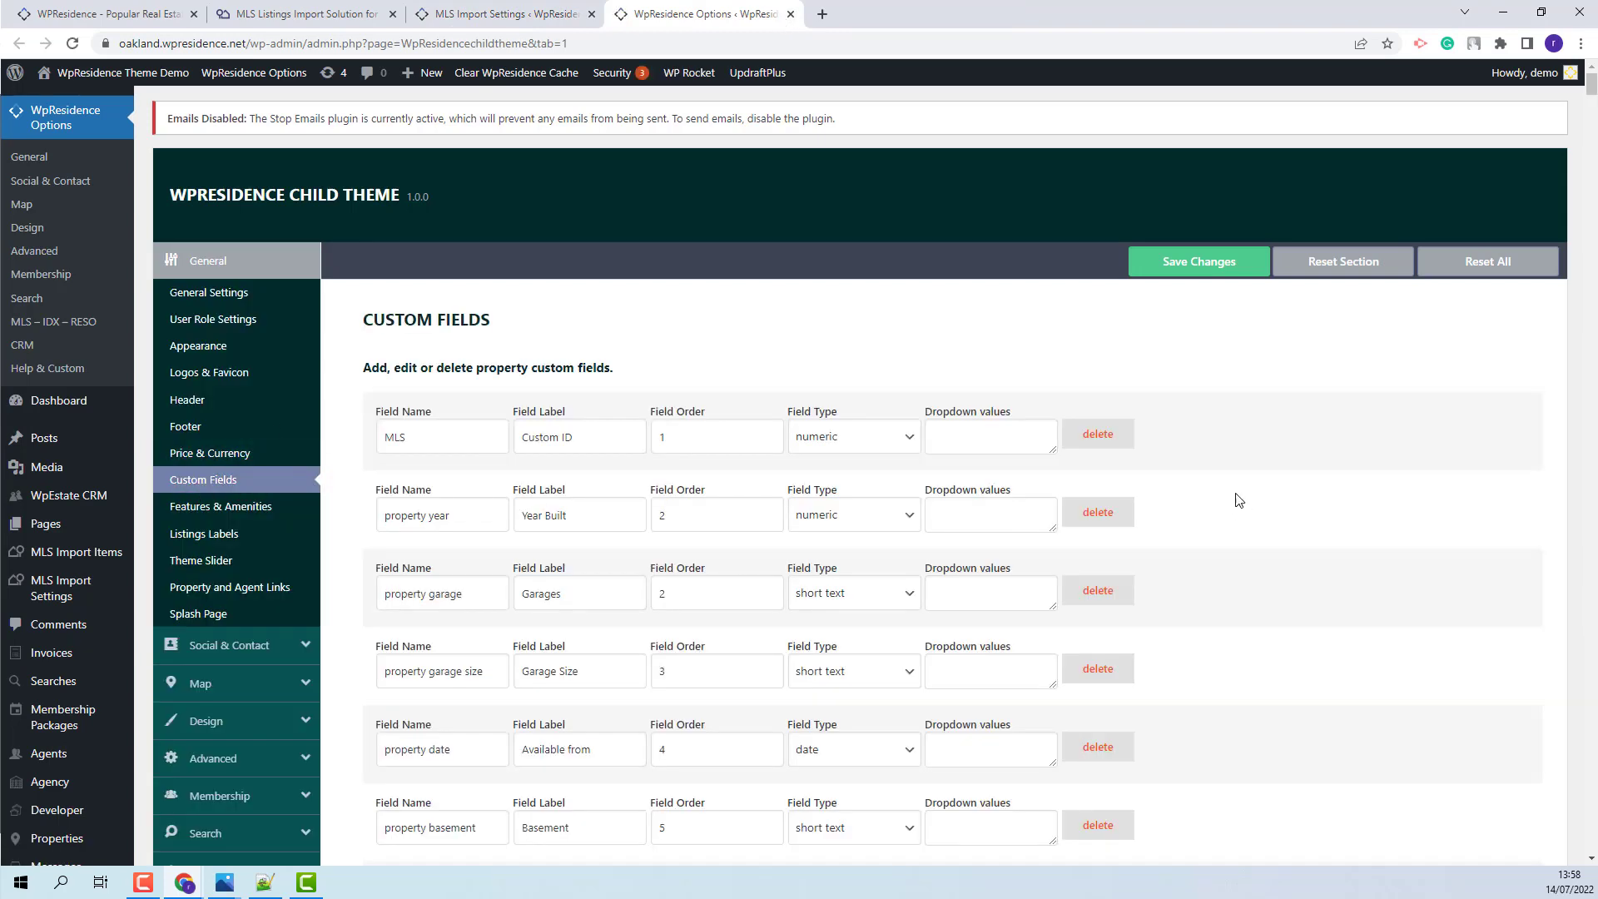
pyautogui.scroll(-7, 1032, 550)
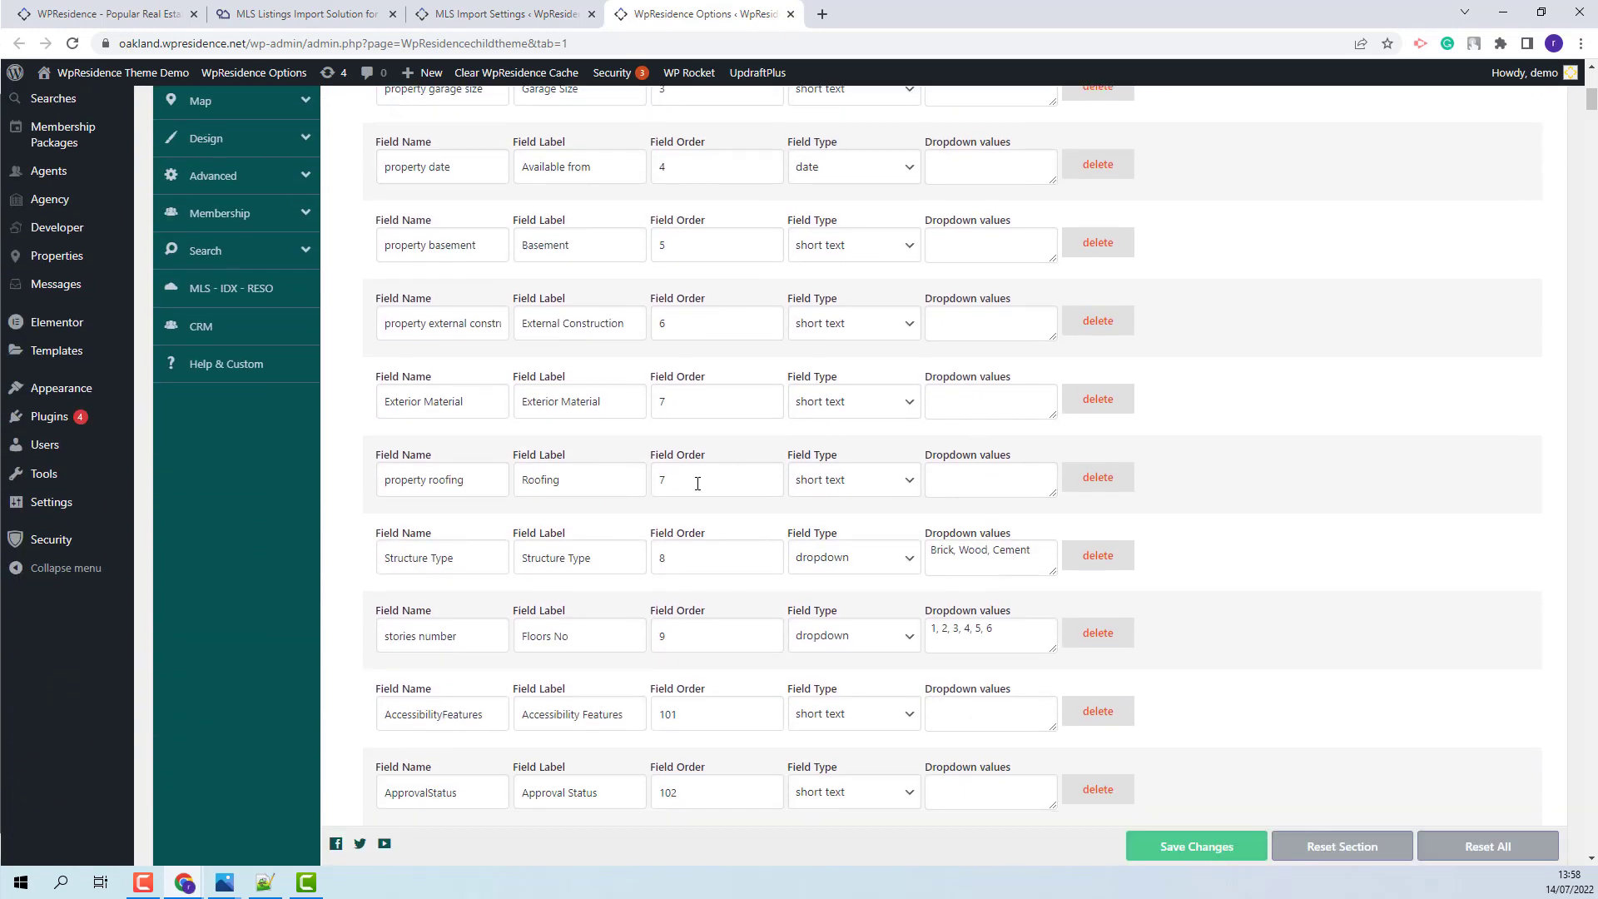
pyautogui.scroll(-5, 685, 716)
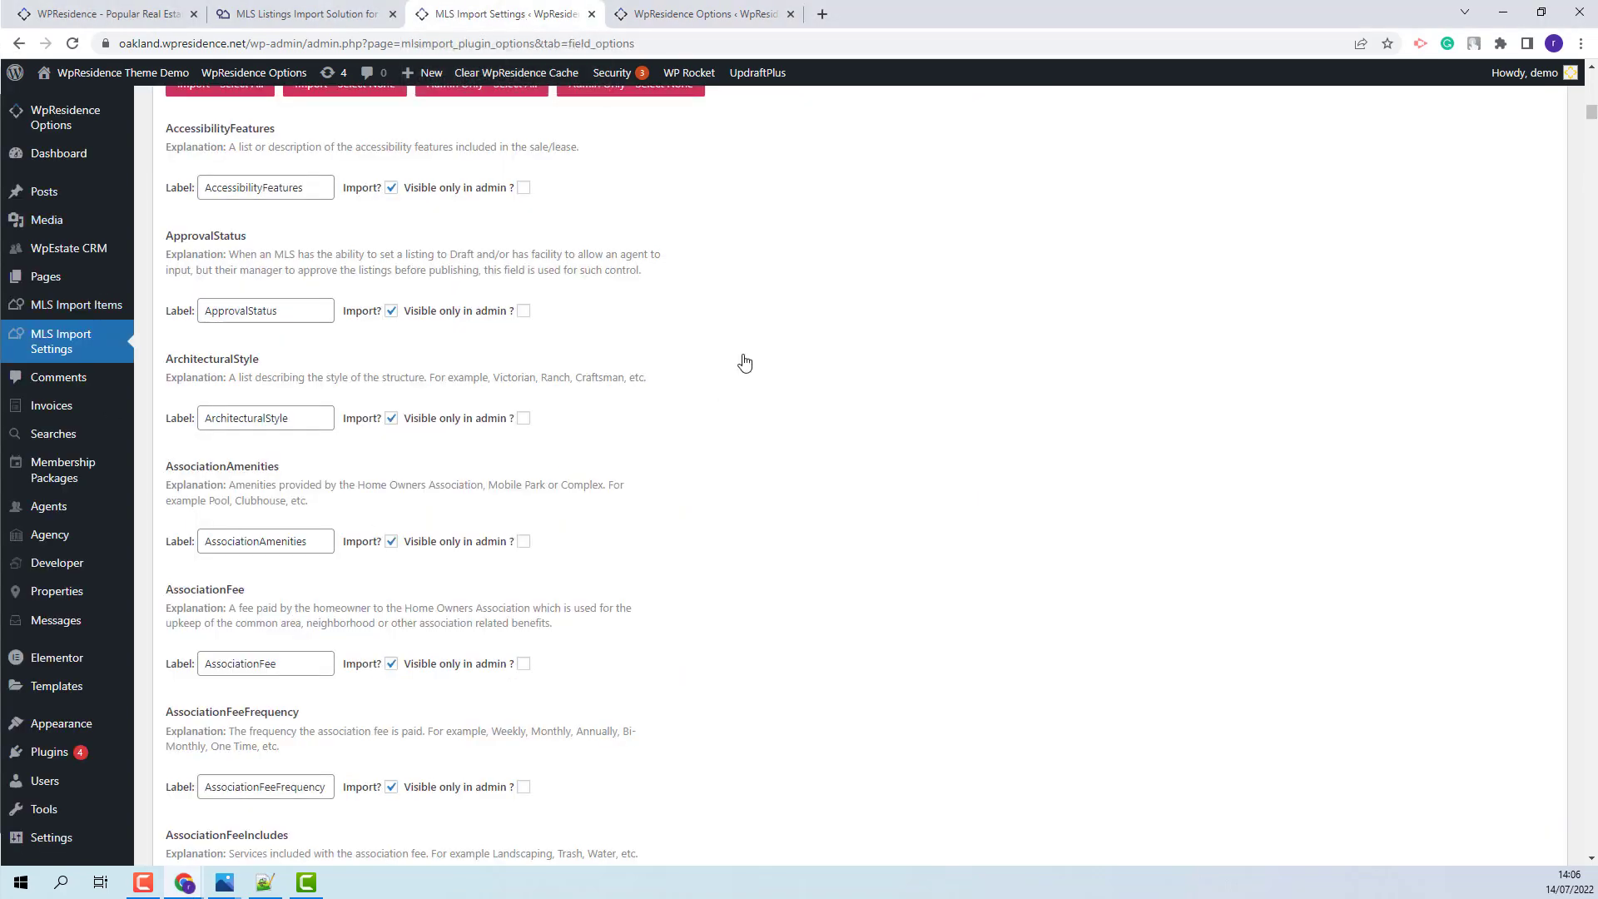
# Open the MLS Import Item list showing the published Oakland batch, ID 22215
pyautogui.moveTo(68, 312)
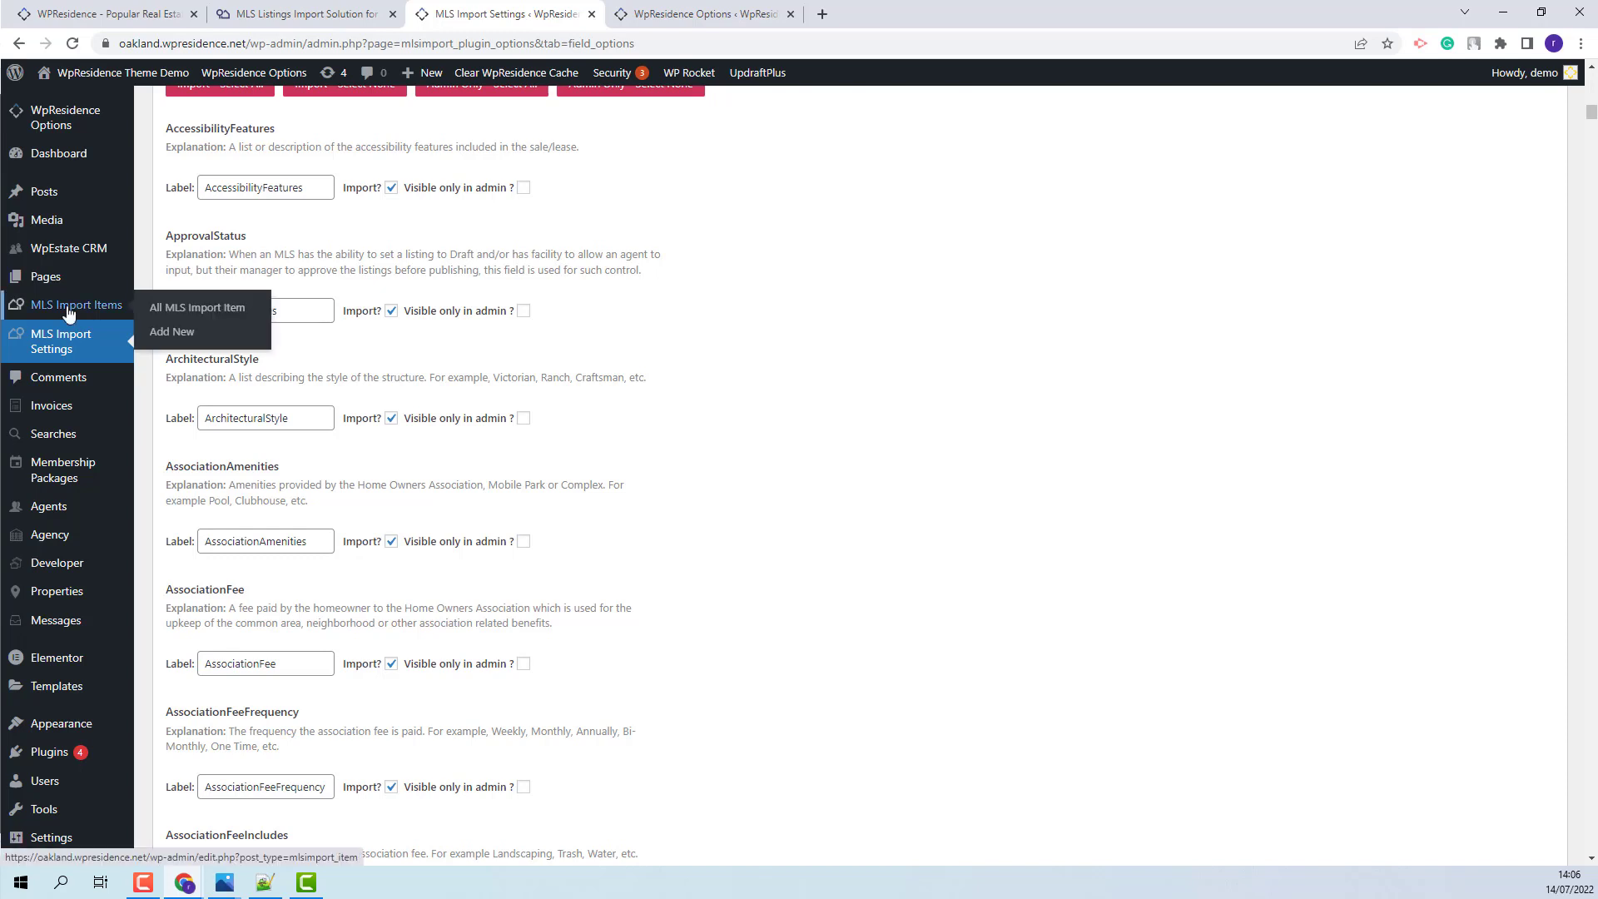
pyautogui.click(68, 312)
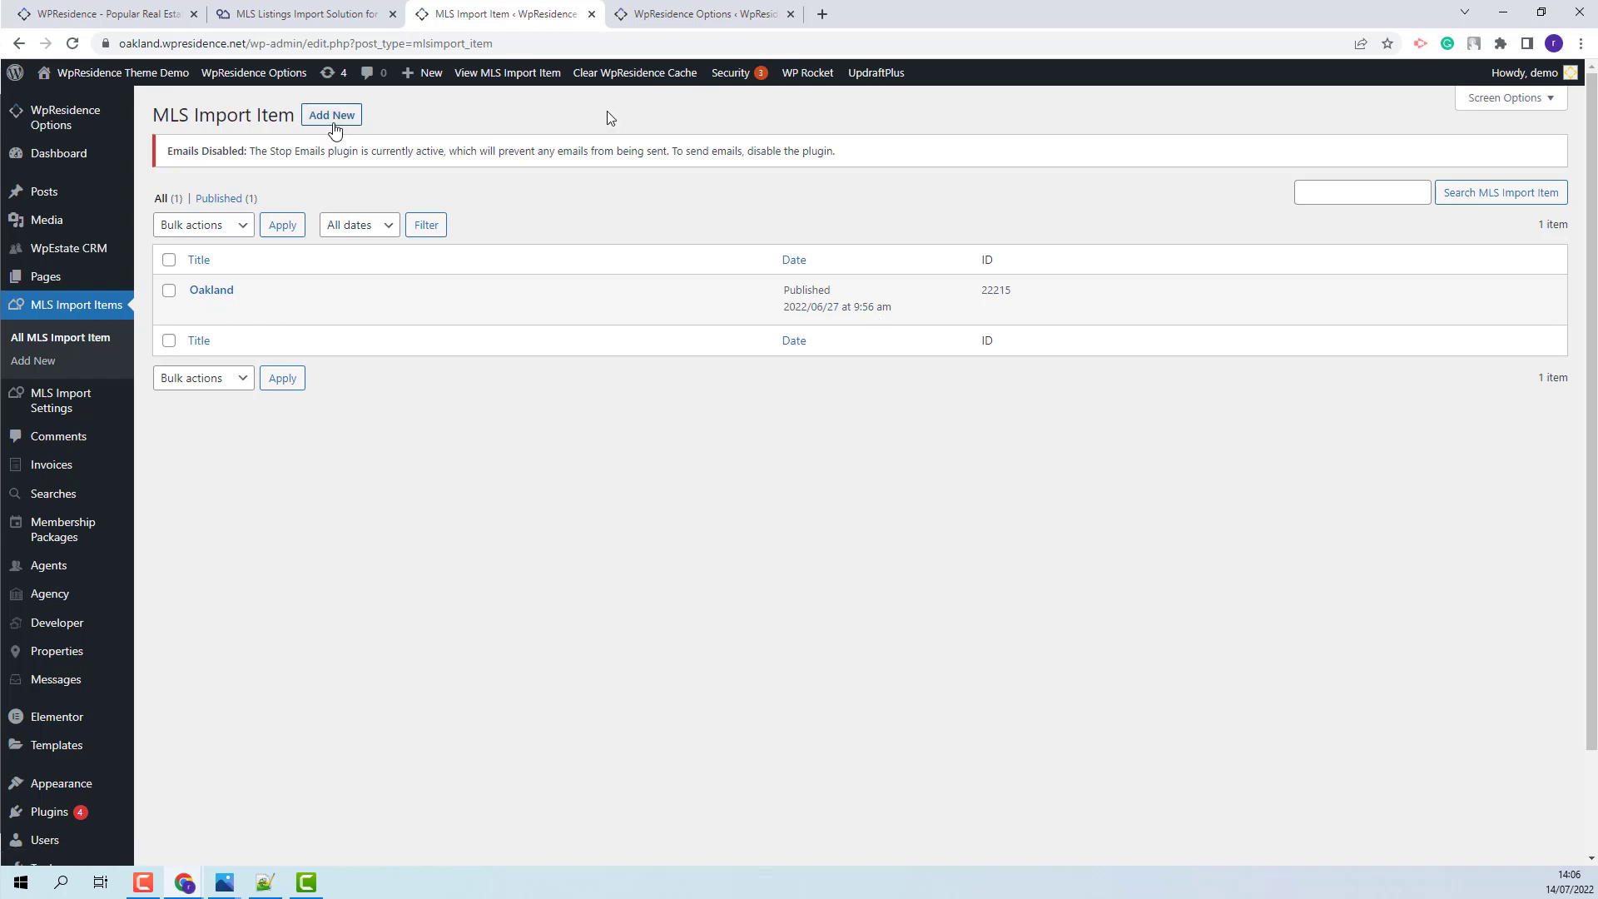
# Start a new MLS import batch and check which agents the Select Agent dropdown offers
pyautogui.click(335, 120)
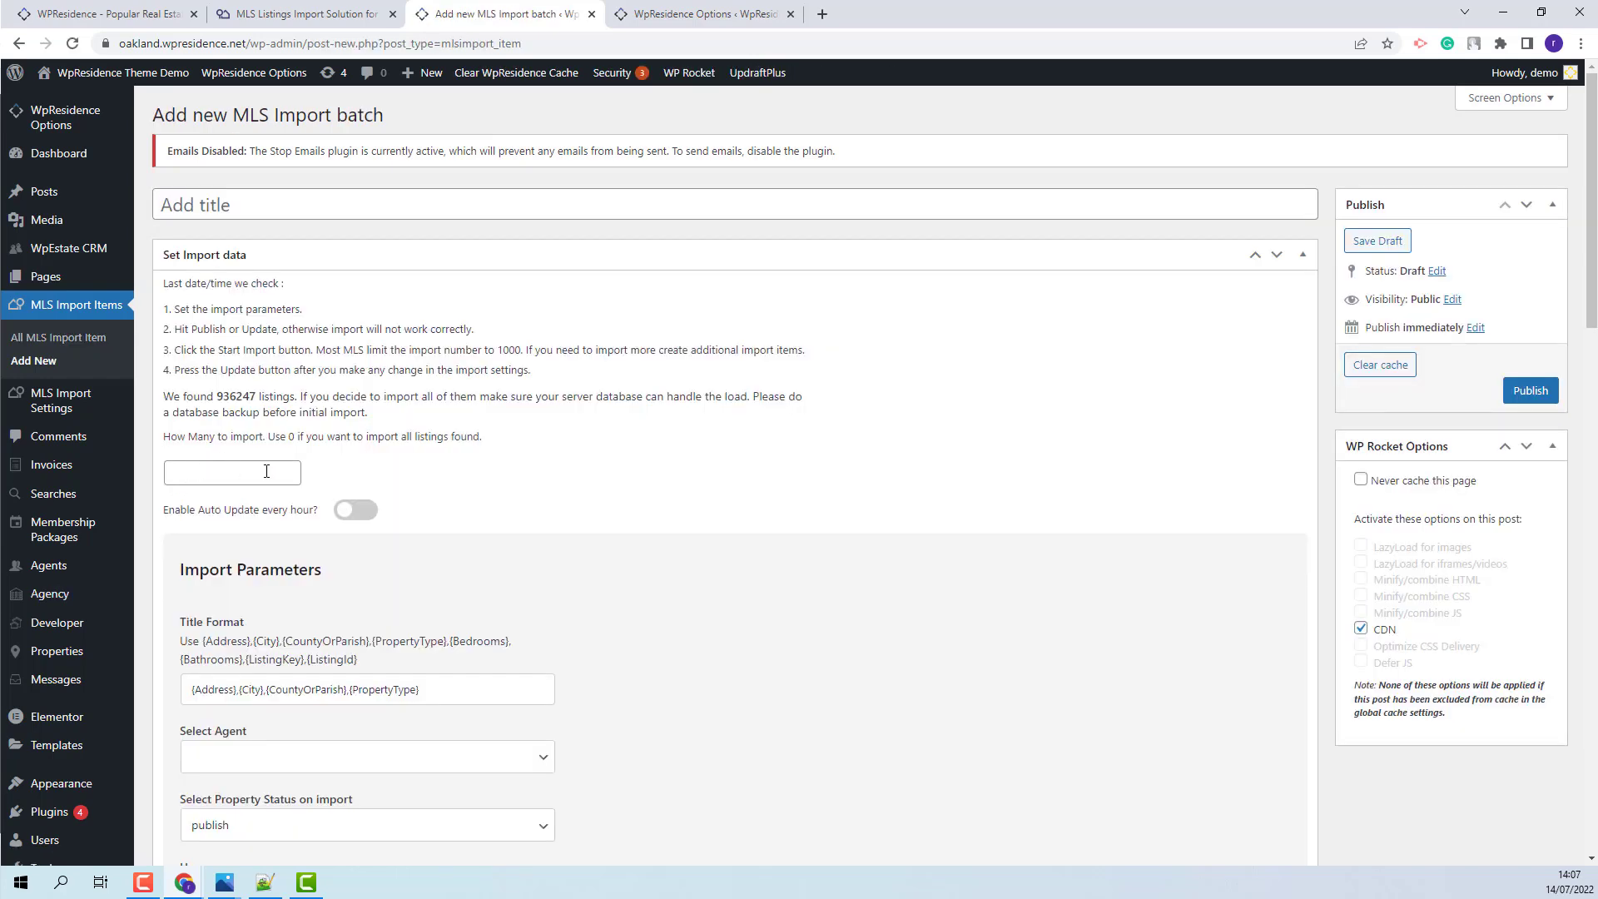
pyautogui.scroll(-1, 602, 553)
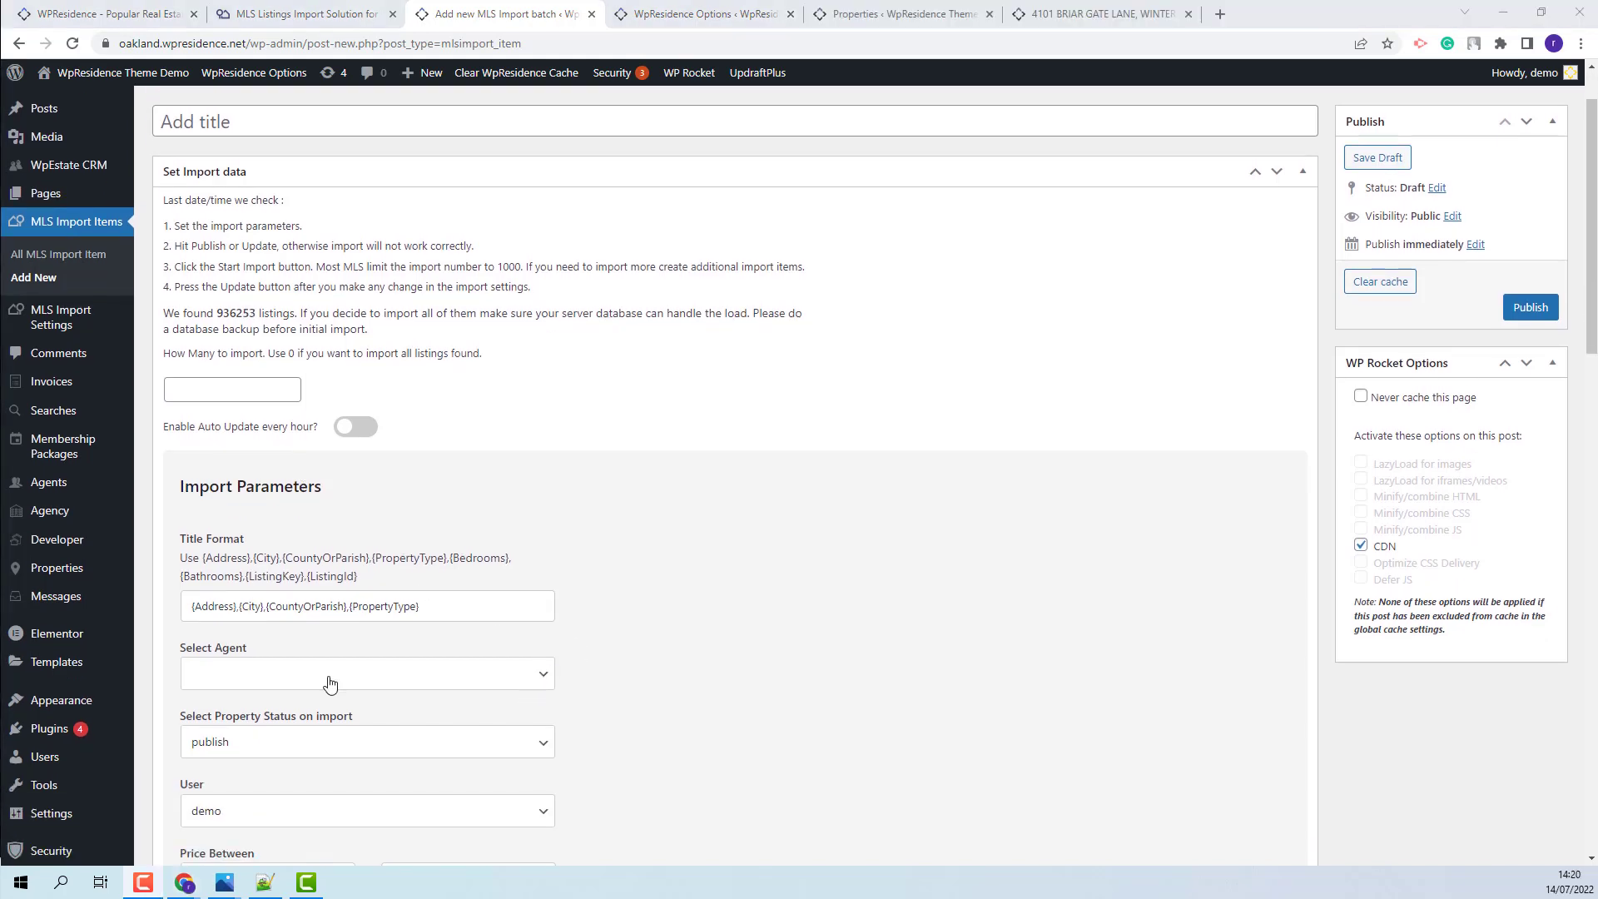
pyautogui.click(330, 676)
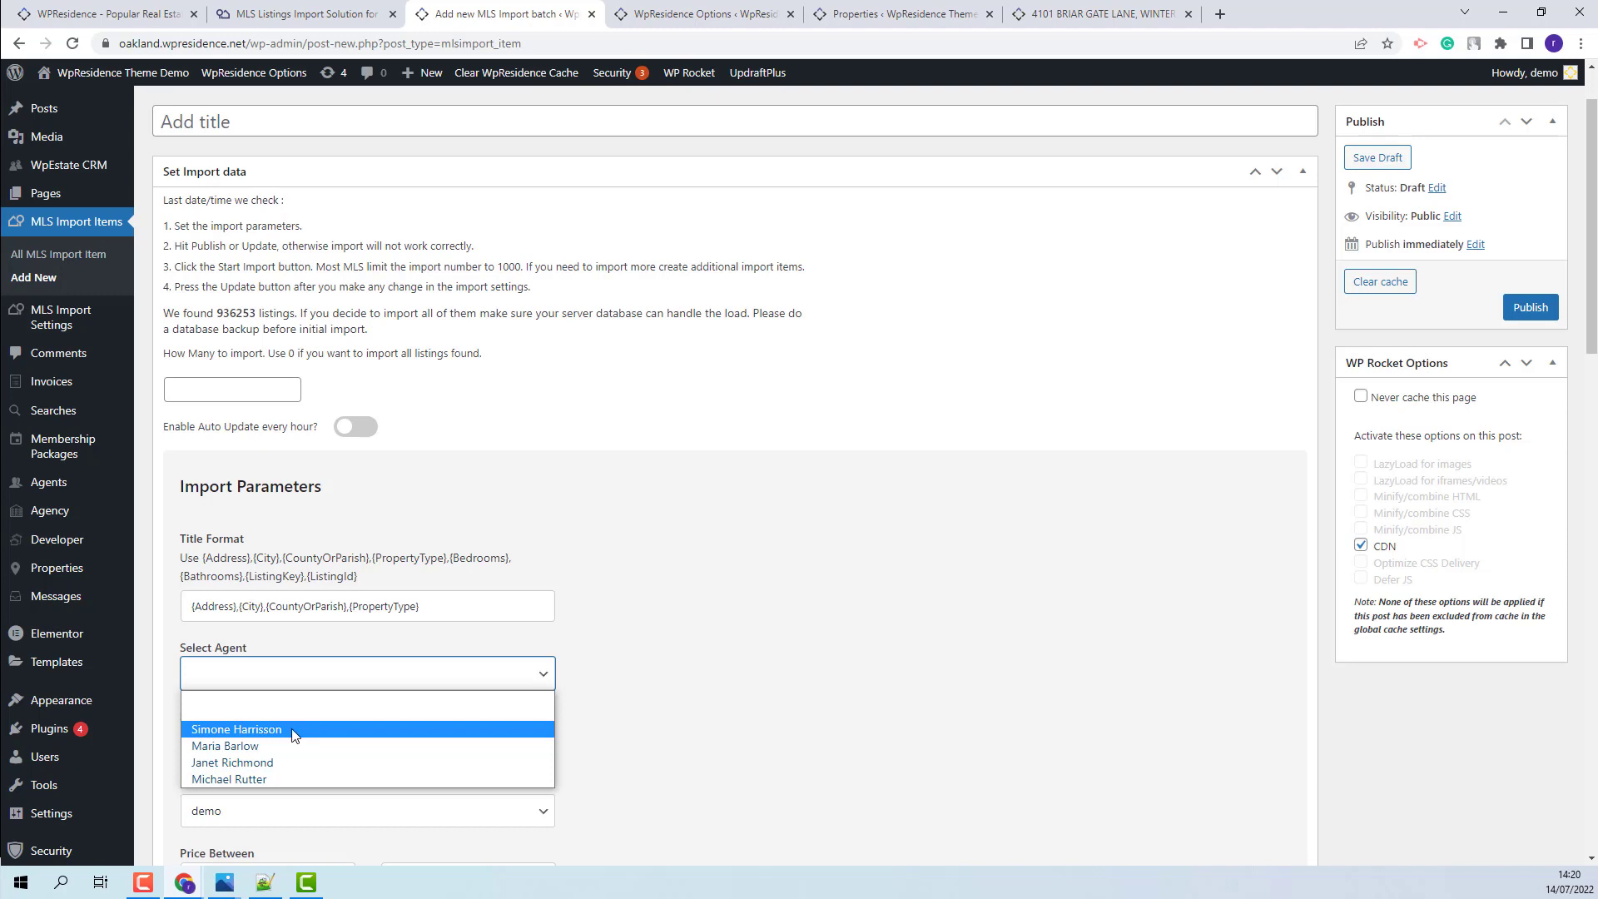
# Browse the remaining batch parameters such as price range, counties and listing status
pyautogui.moveTo(54, 489)
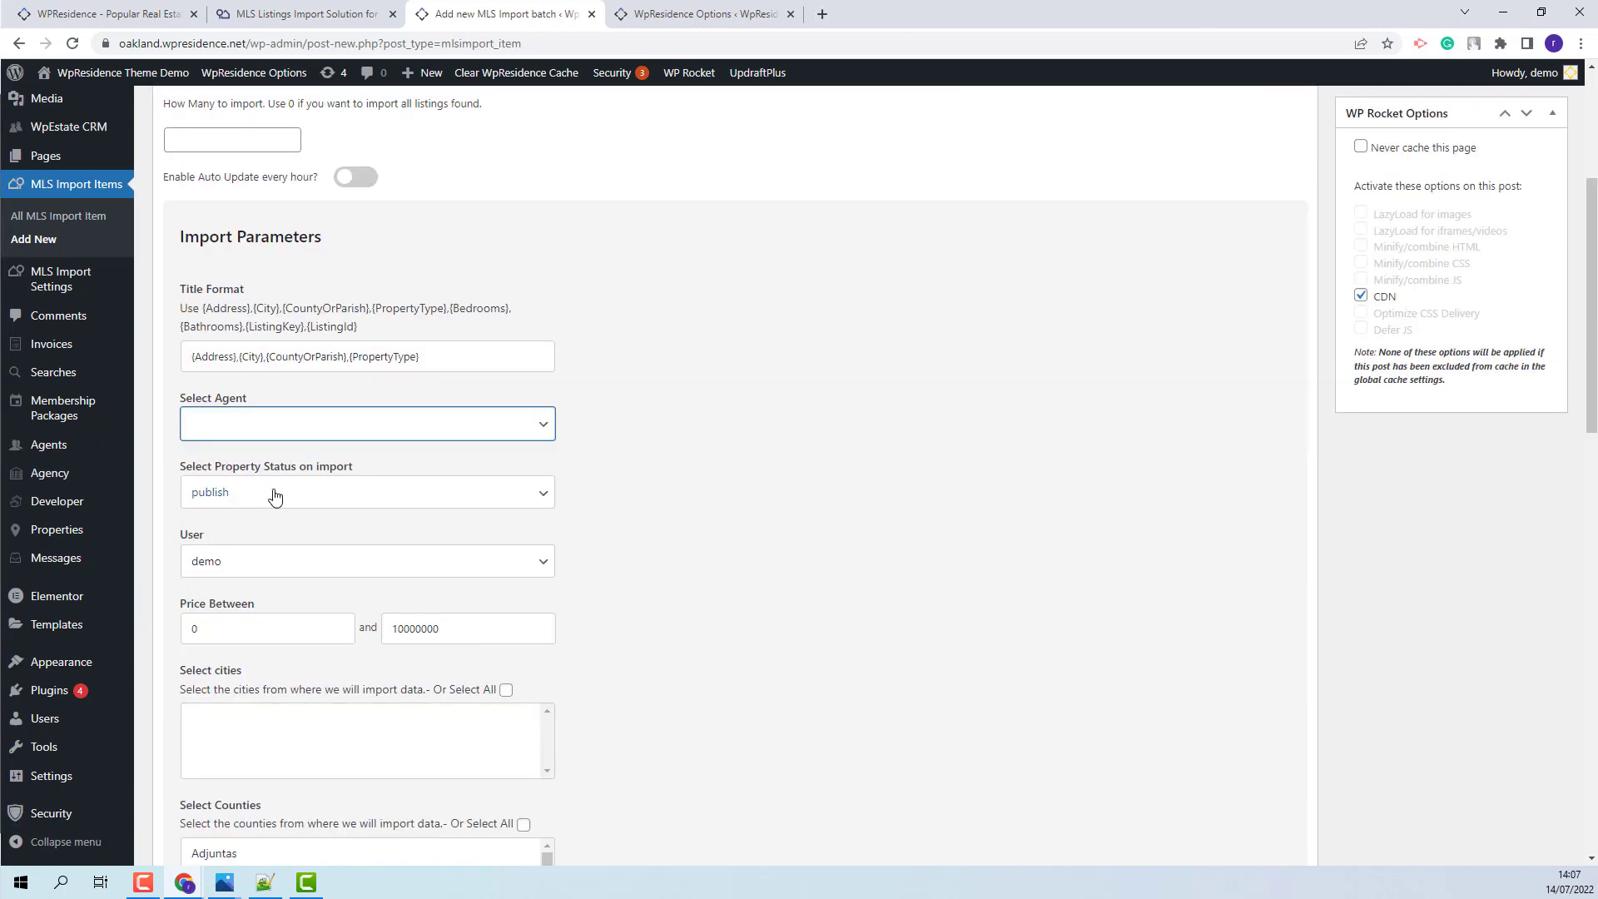
pyautogui.scroll(-1, 250, 620)
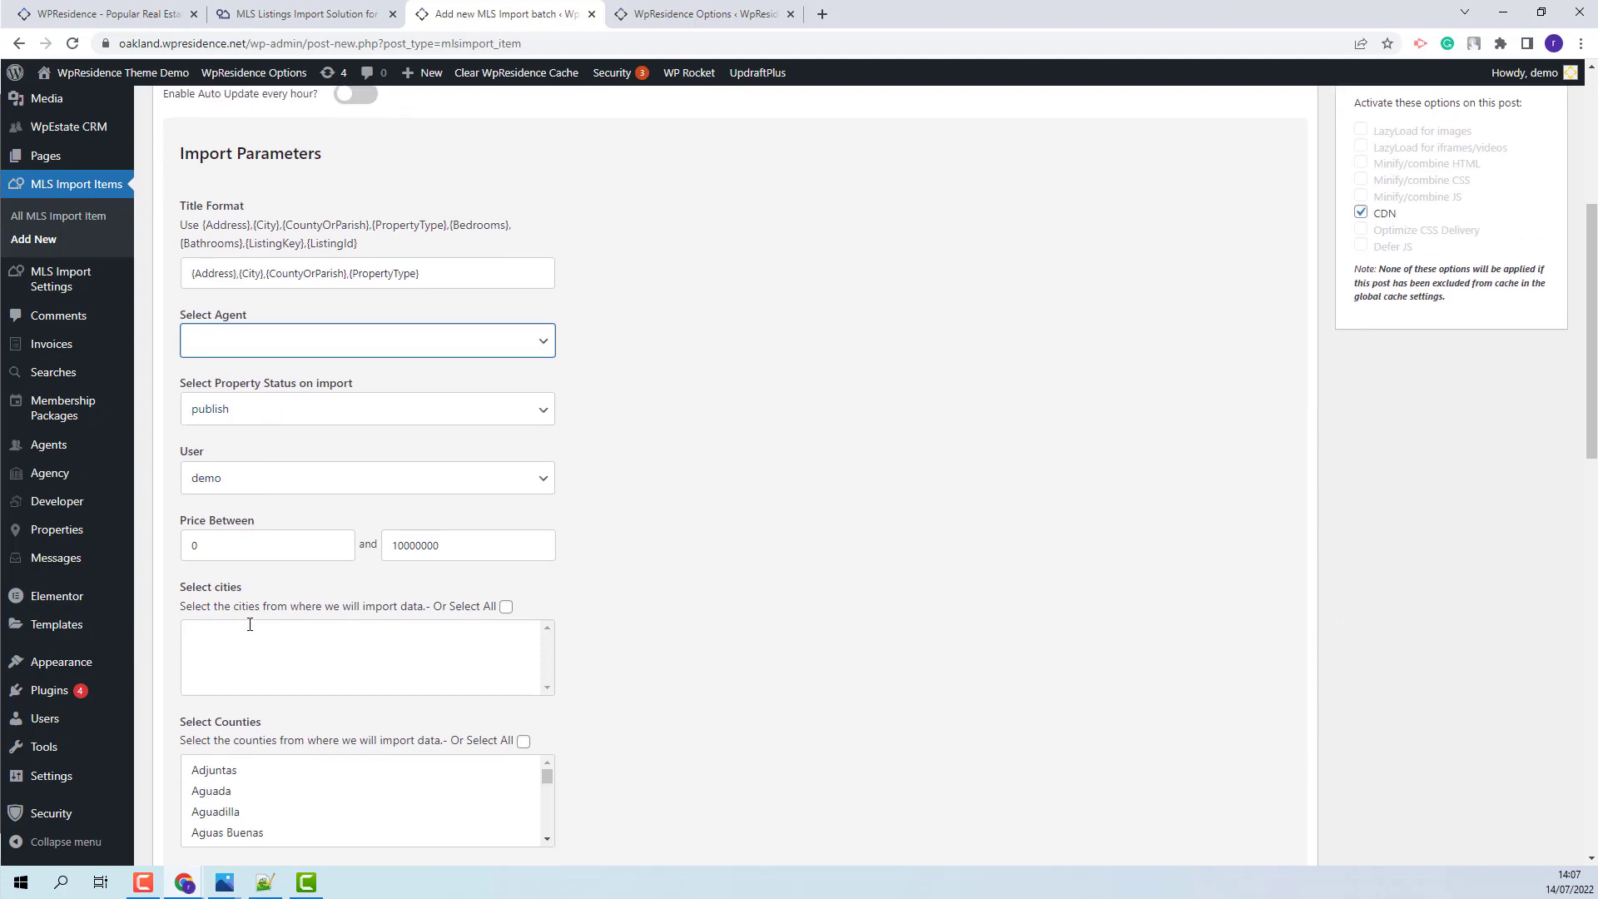
pyautogui.scroll(-1, 257, 665)
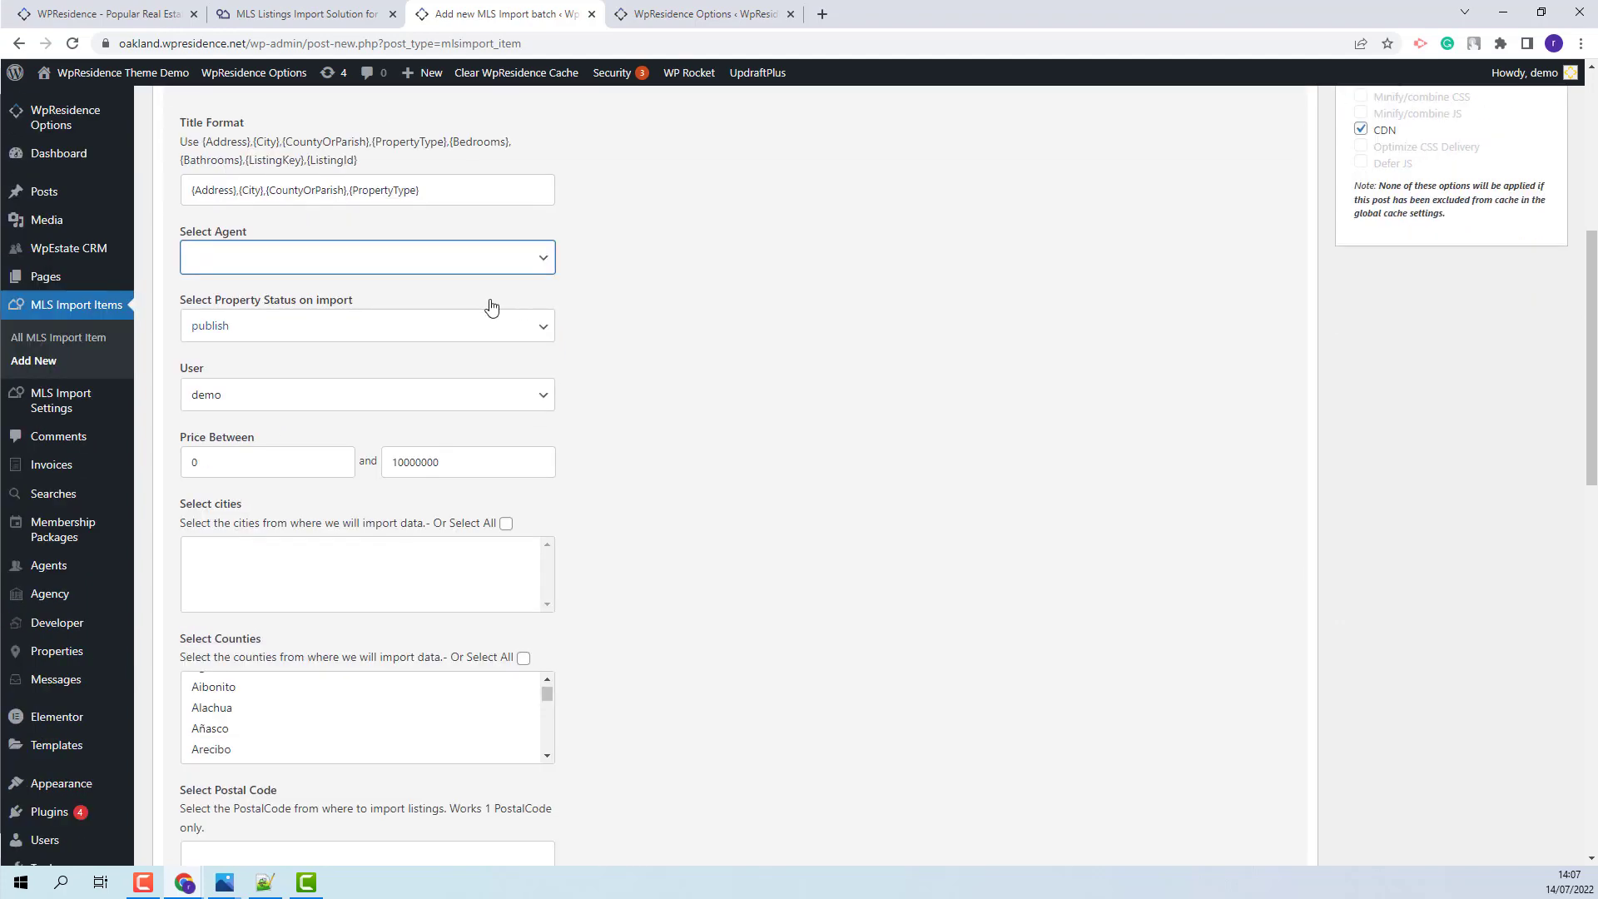
pyautogui.scroll(-2, 317, 697)
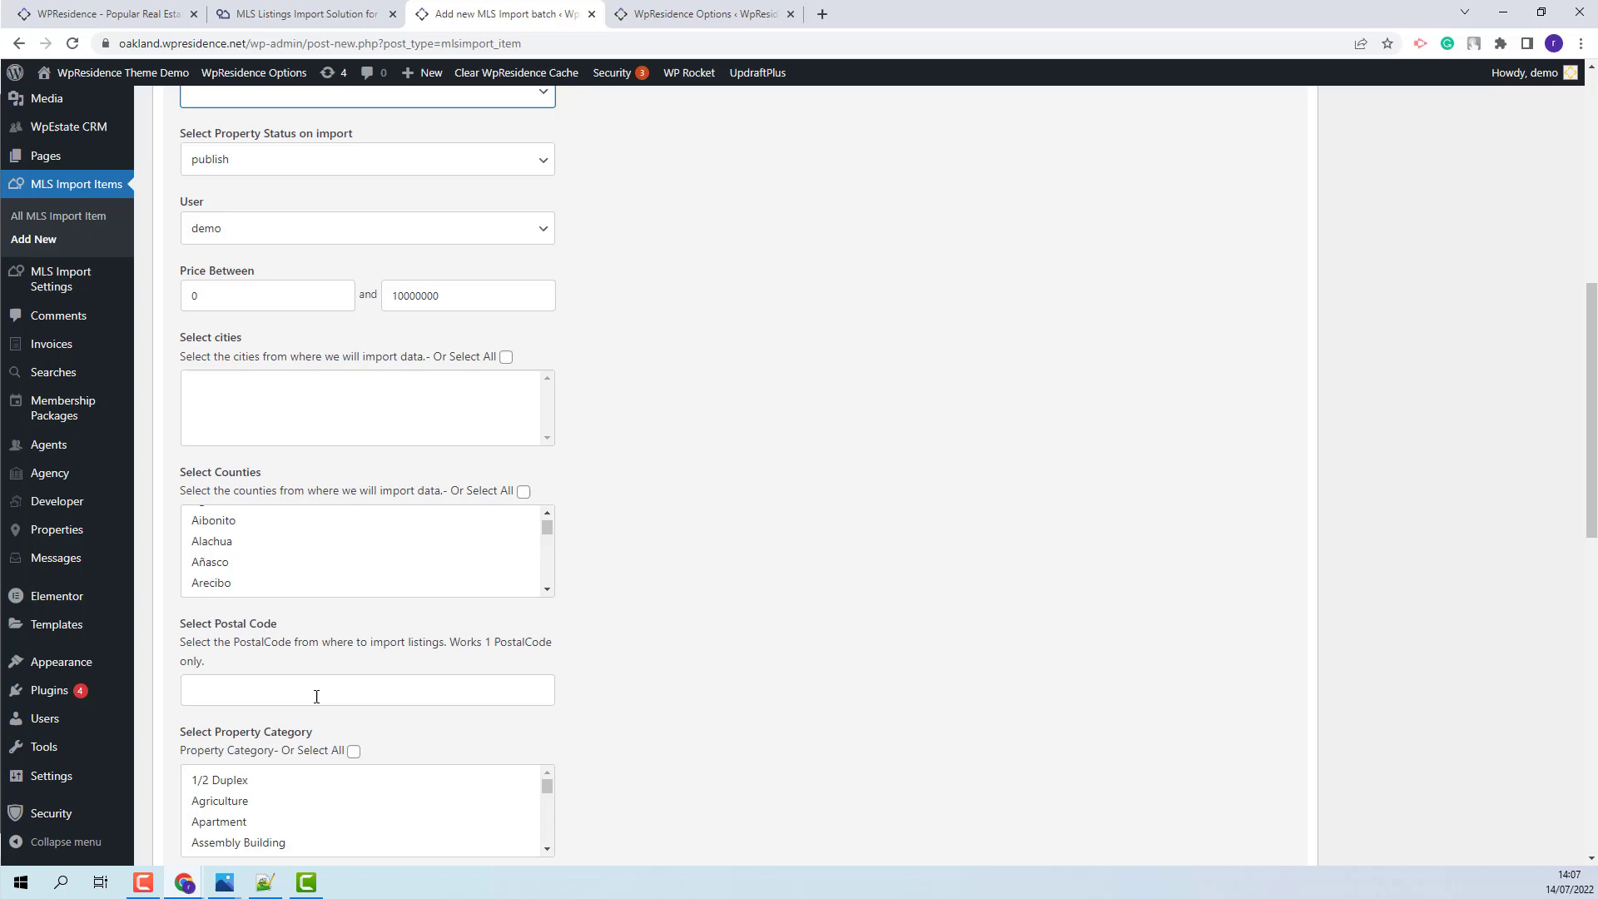
pyautogui.scroll(-2, 316, 696)
pyautogui.scroll(-2, 439, 778)
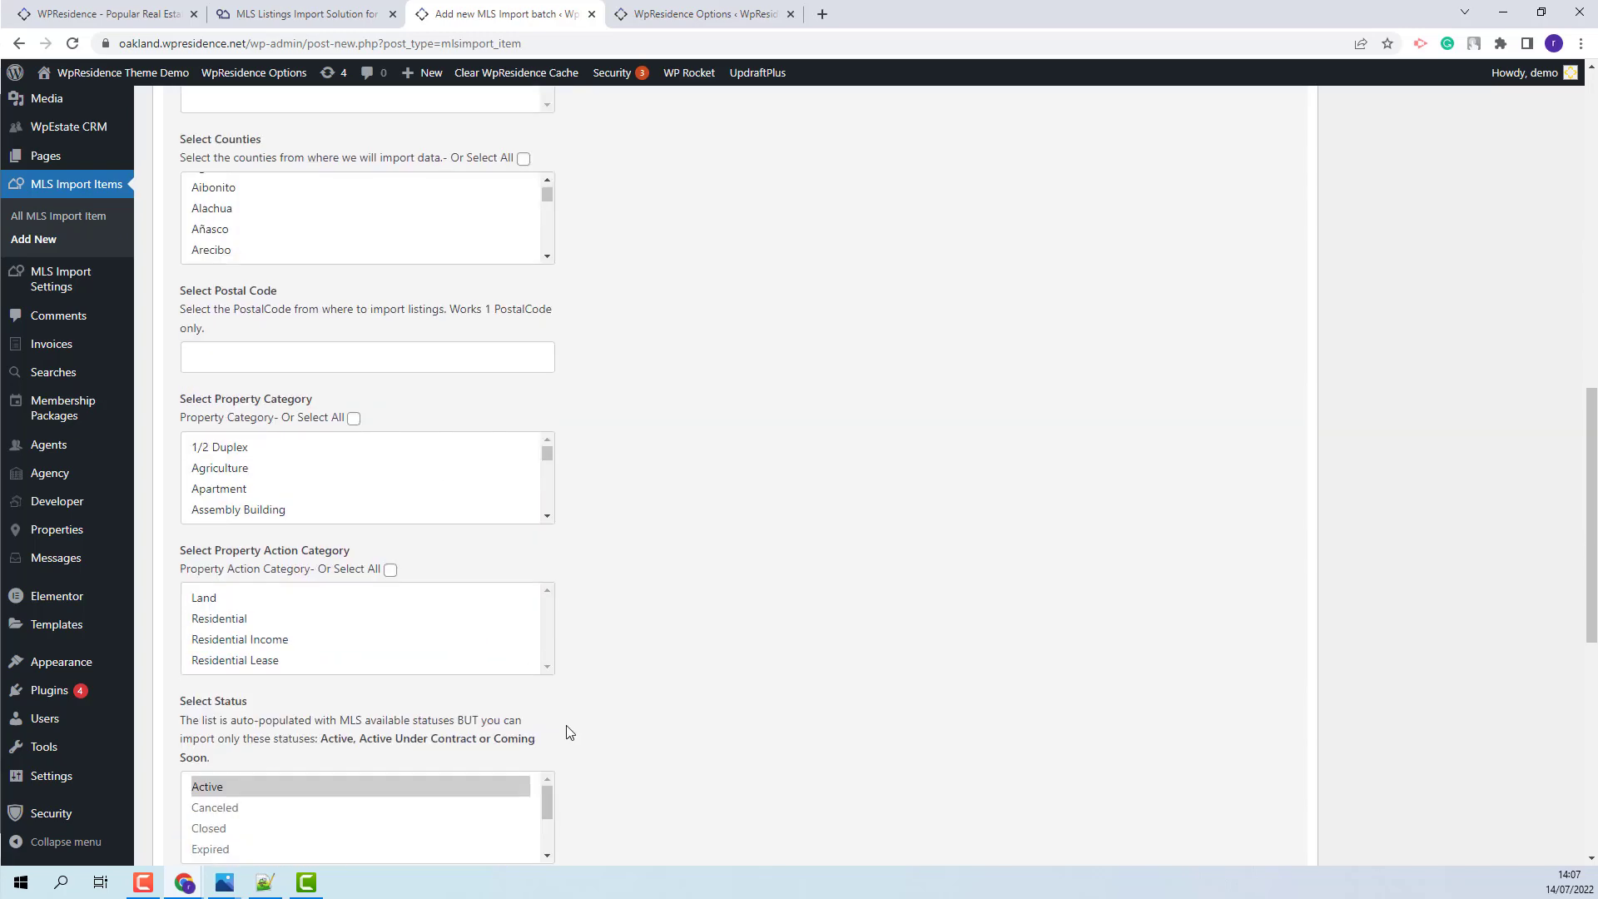
pyautogui.scroll(-3, 470, 729)
pyautogui.scroll(-4, 471, 729)
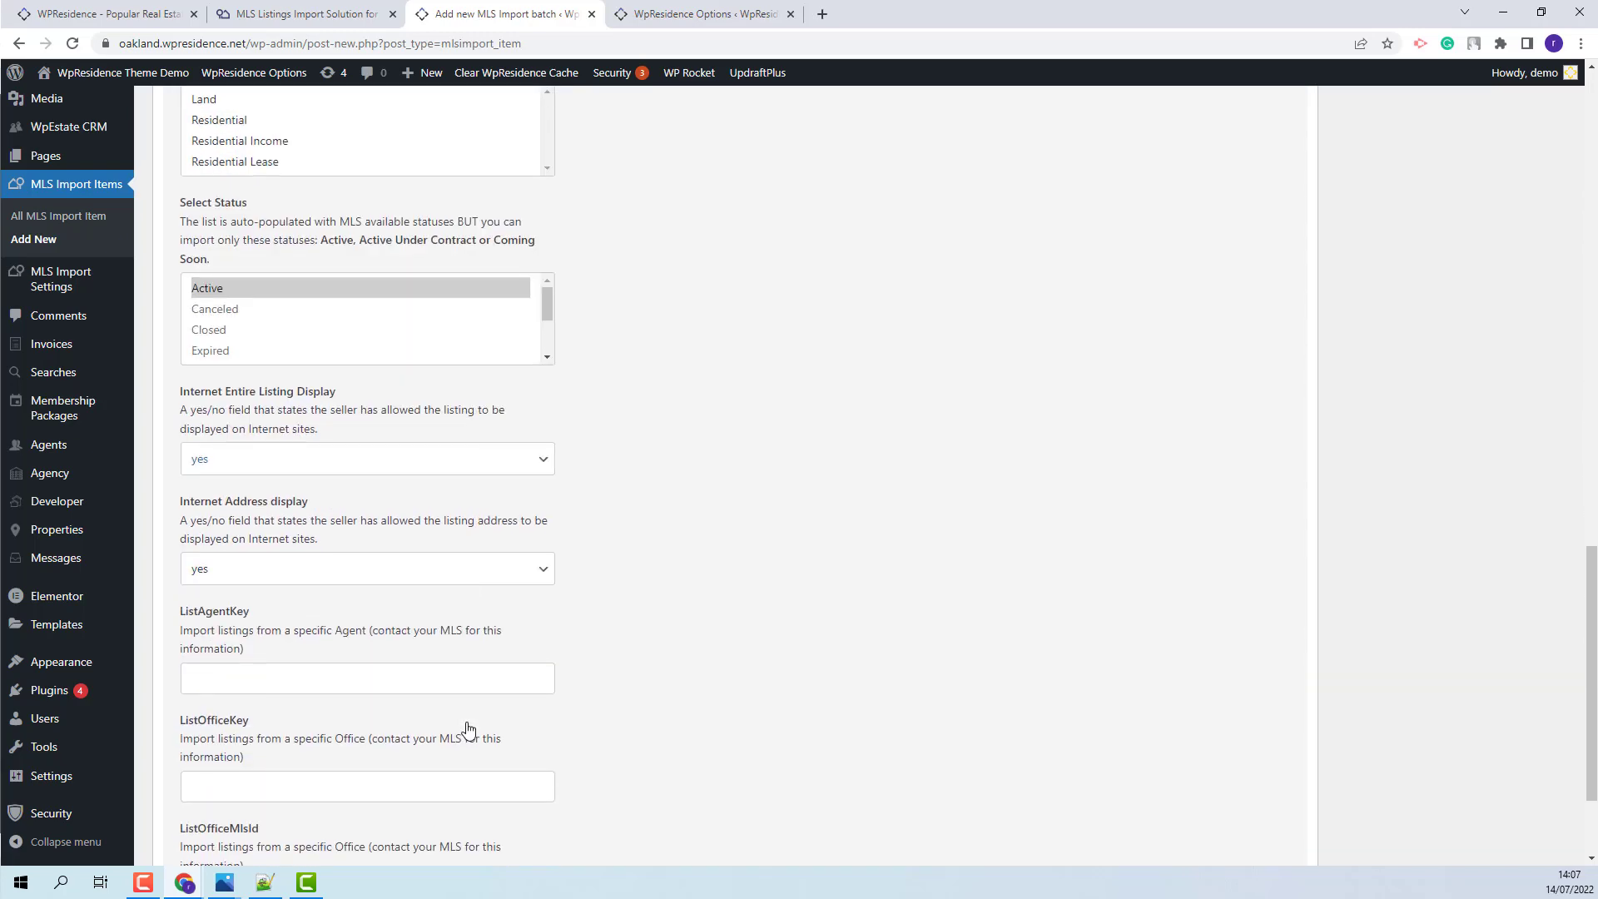
pyautogui.scroll(15, 92, 350)
# Return to the import batch list and review the Oakland batch's settings
pyautogui.click(92, 347)
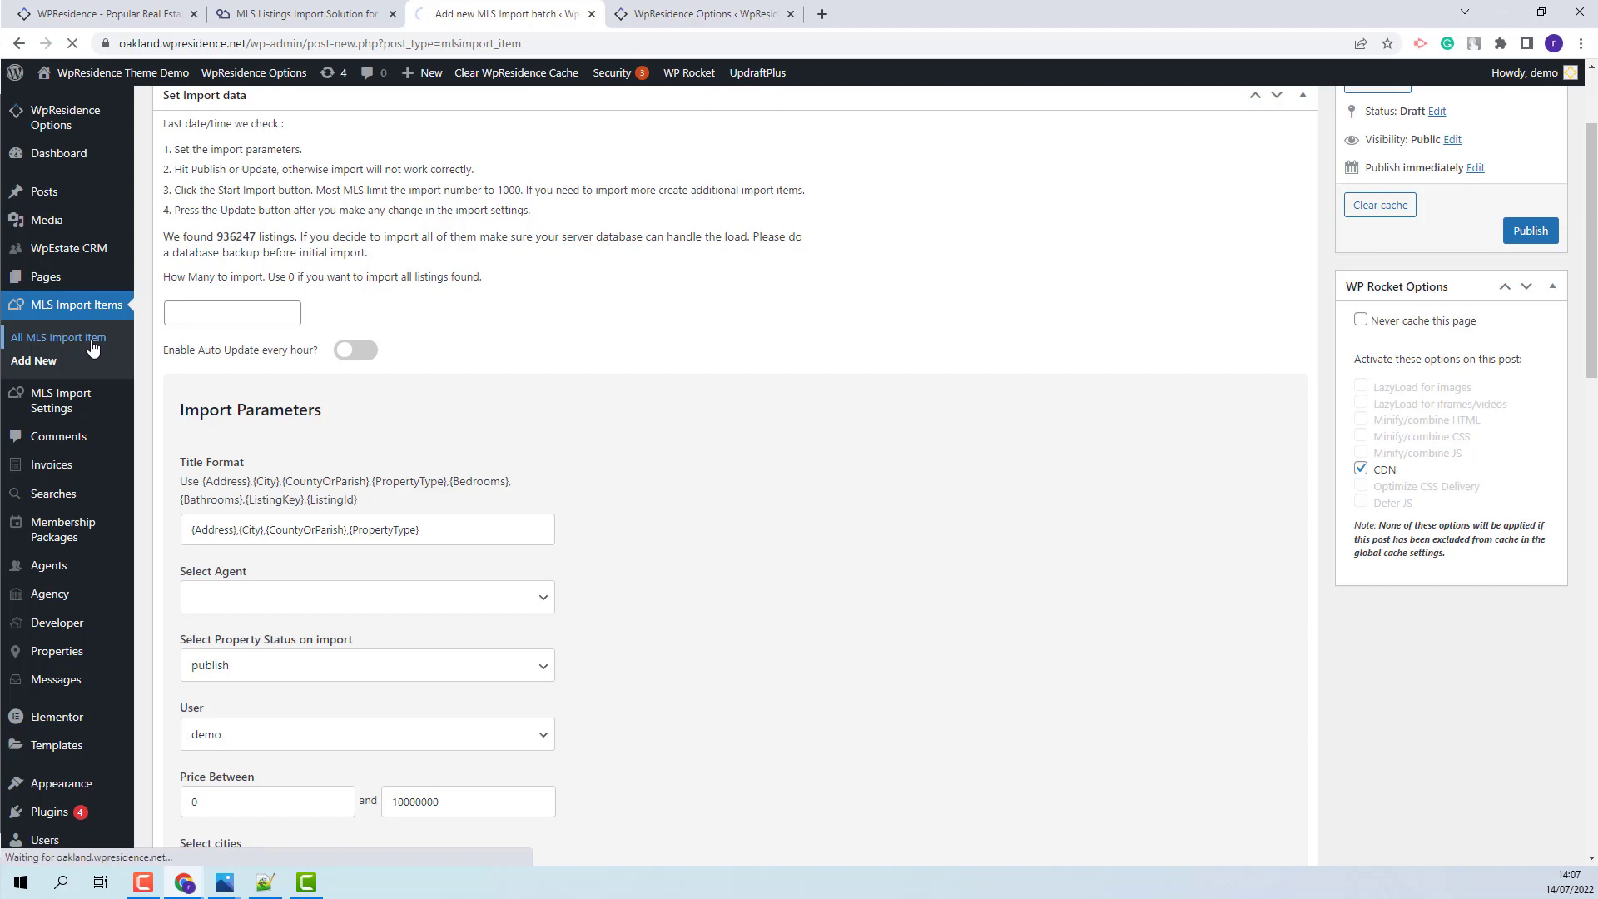
pyautogui.moveTo(203, 293)
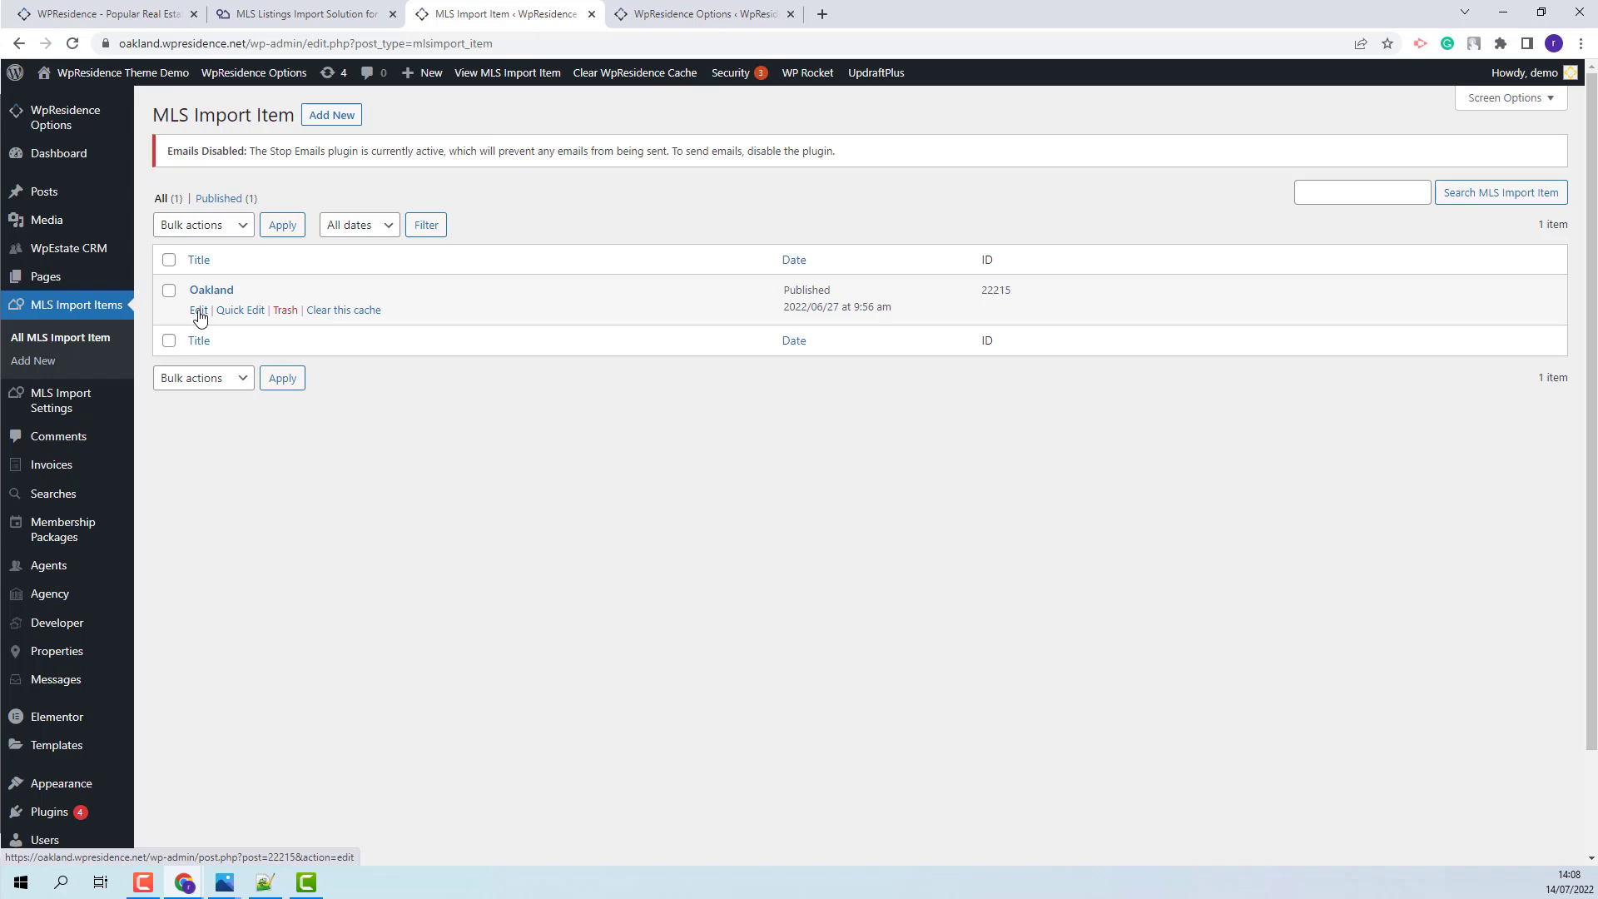
pyautogui.click(198, 313)
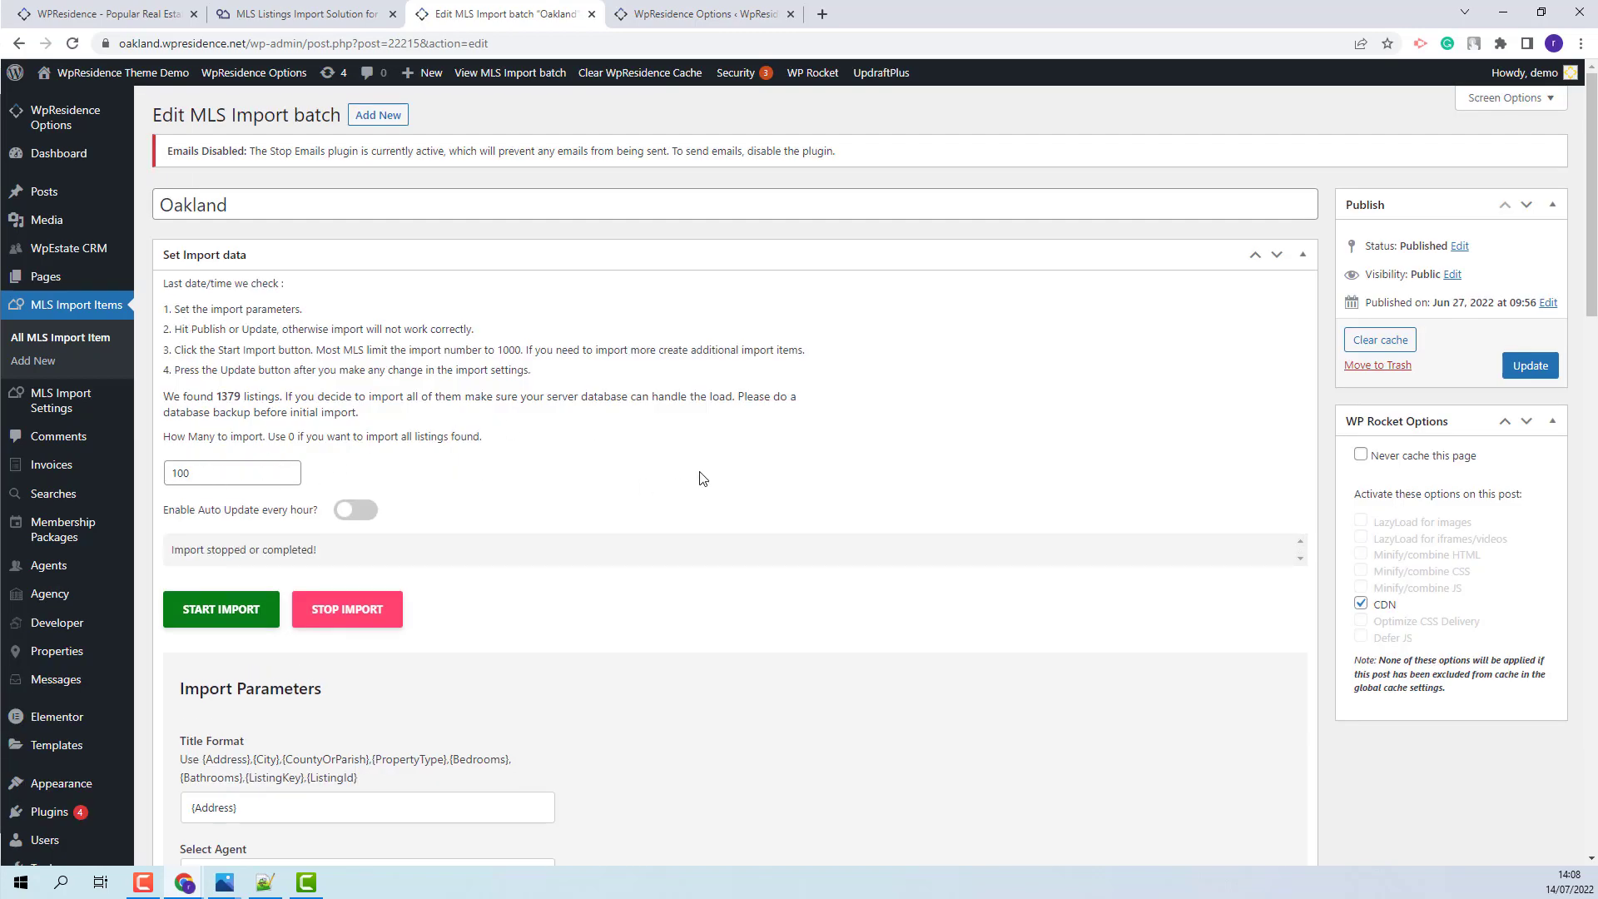
pyautogui.scroll(-5, 695, 467)
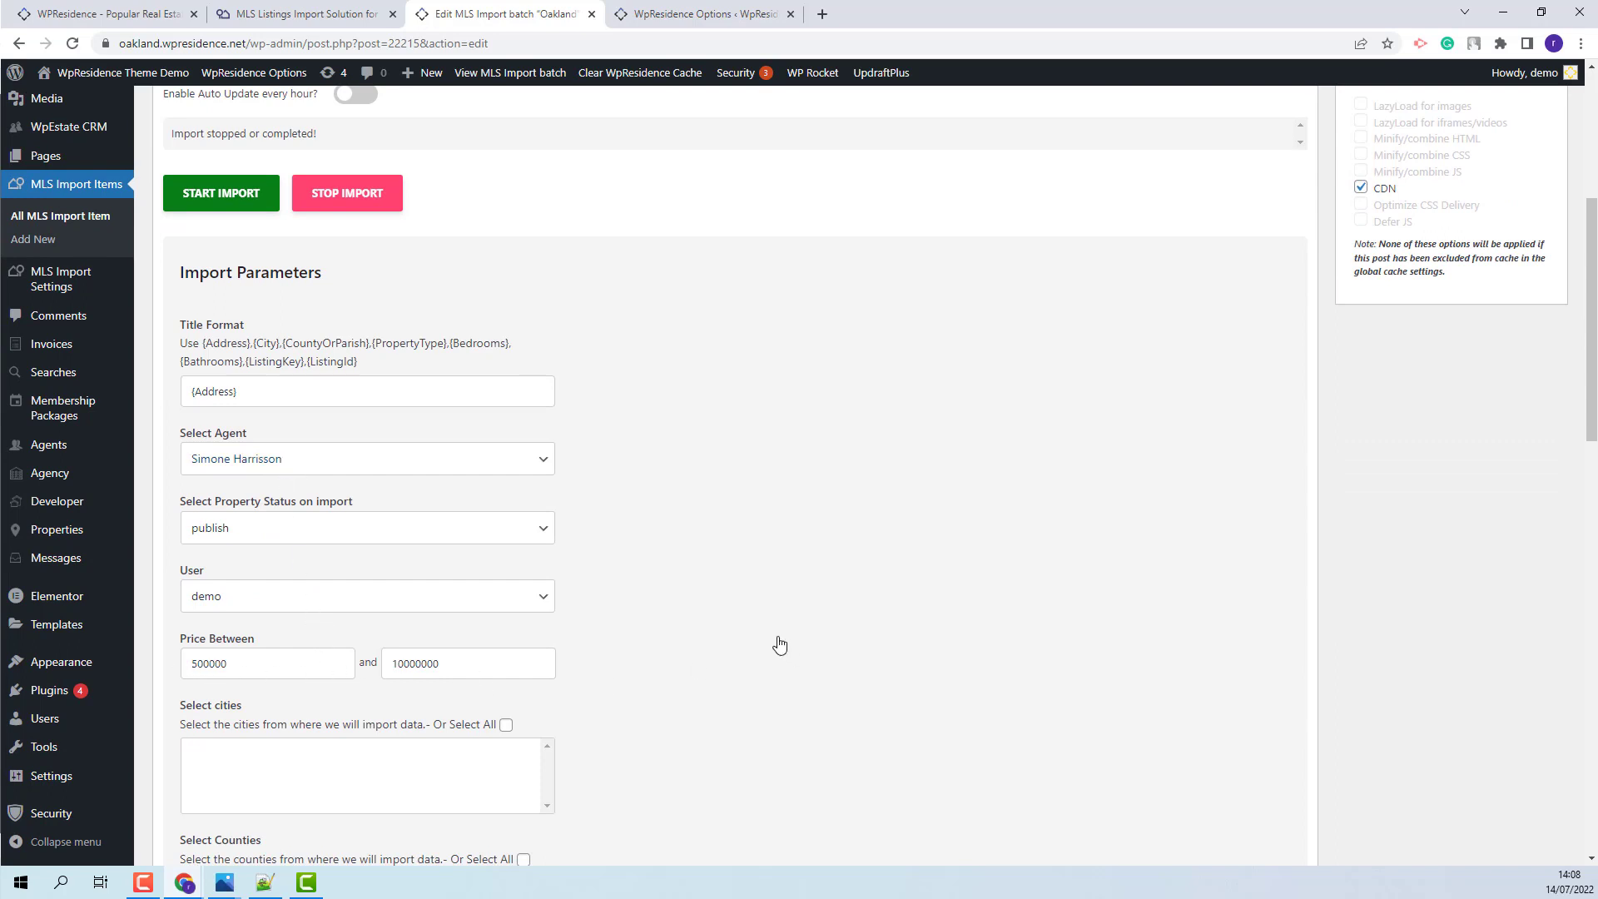
pyautogui.scroll(-3, 777, 646)
pyautogui.scroll(-8, 318, 682)
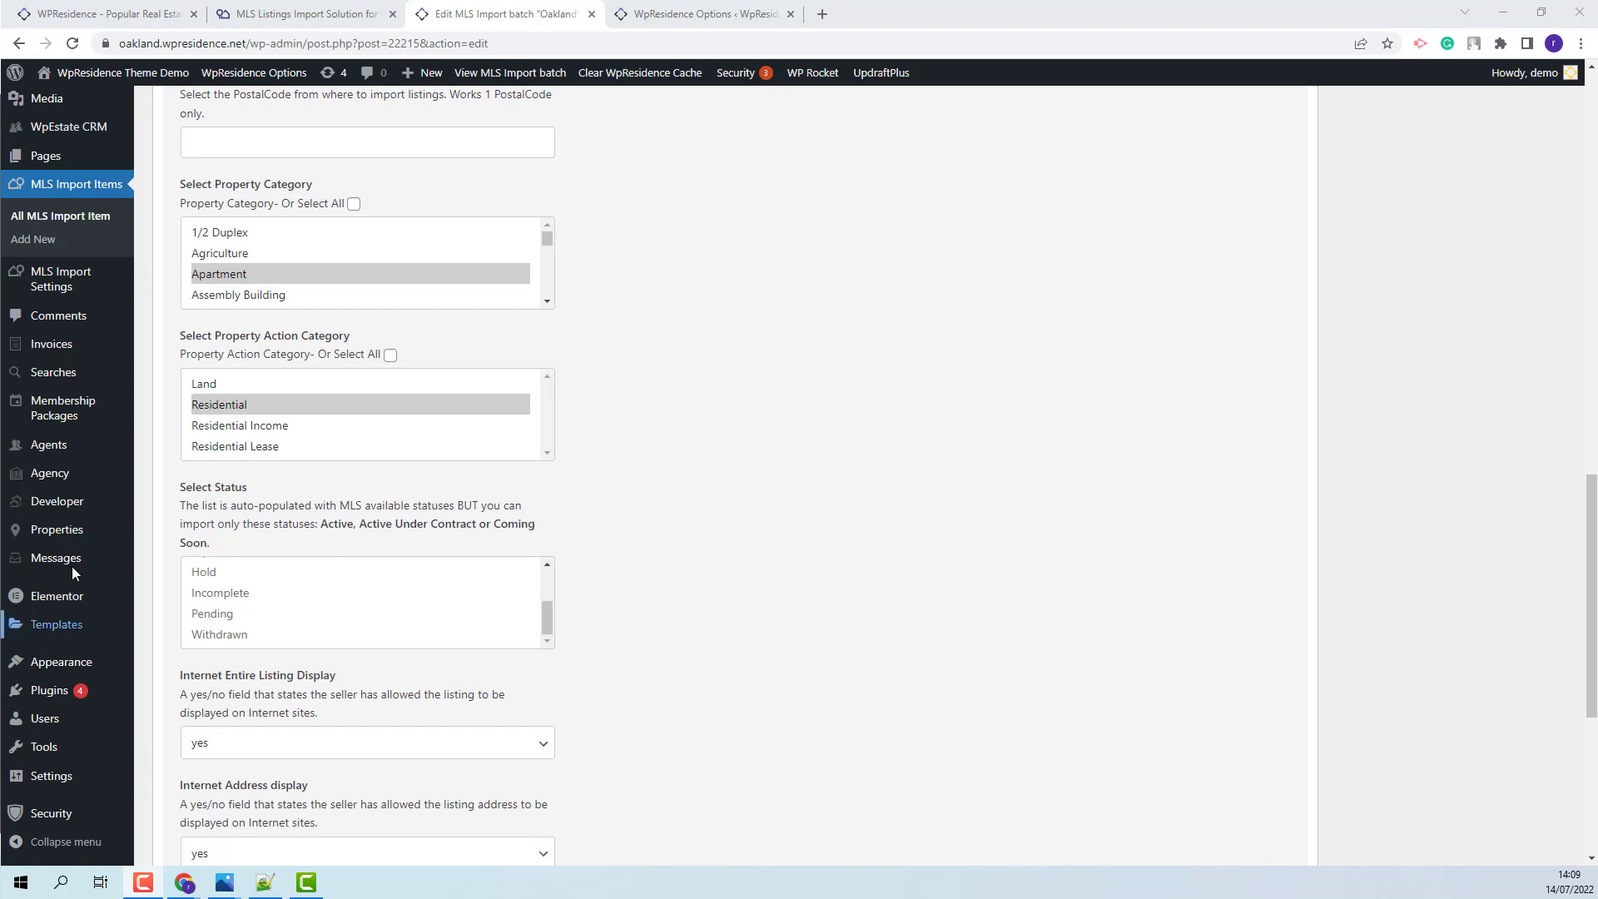
pyautogui.moveTo(35, 535)
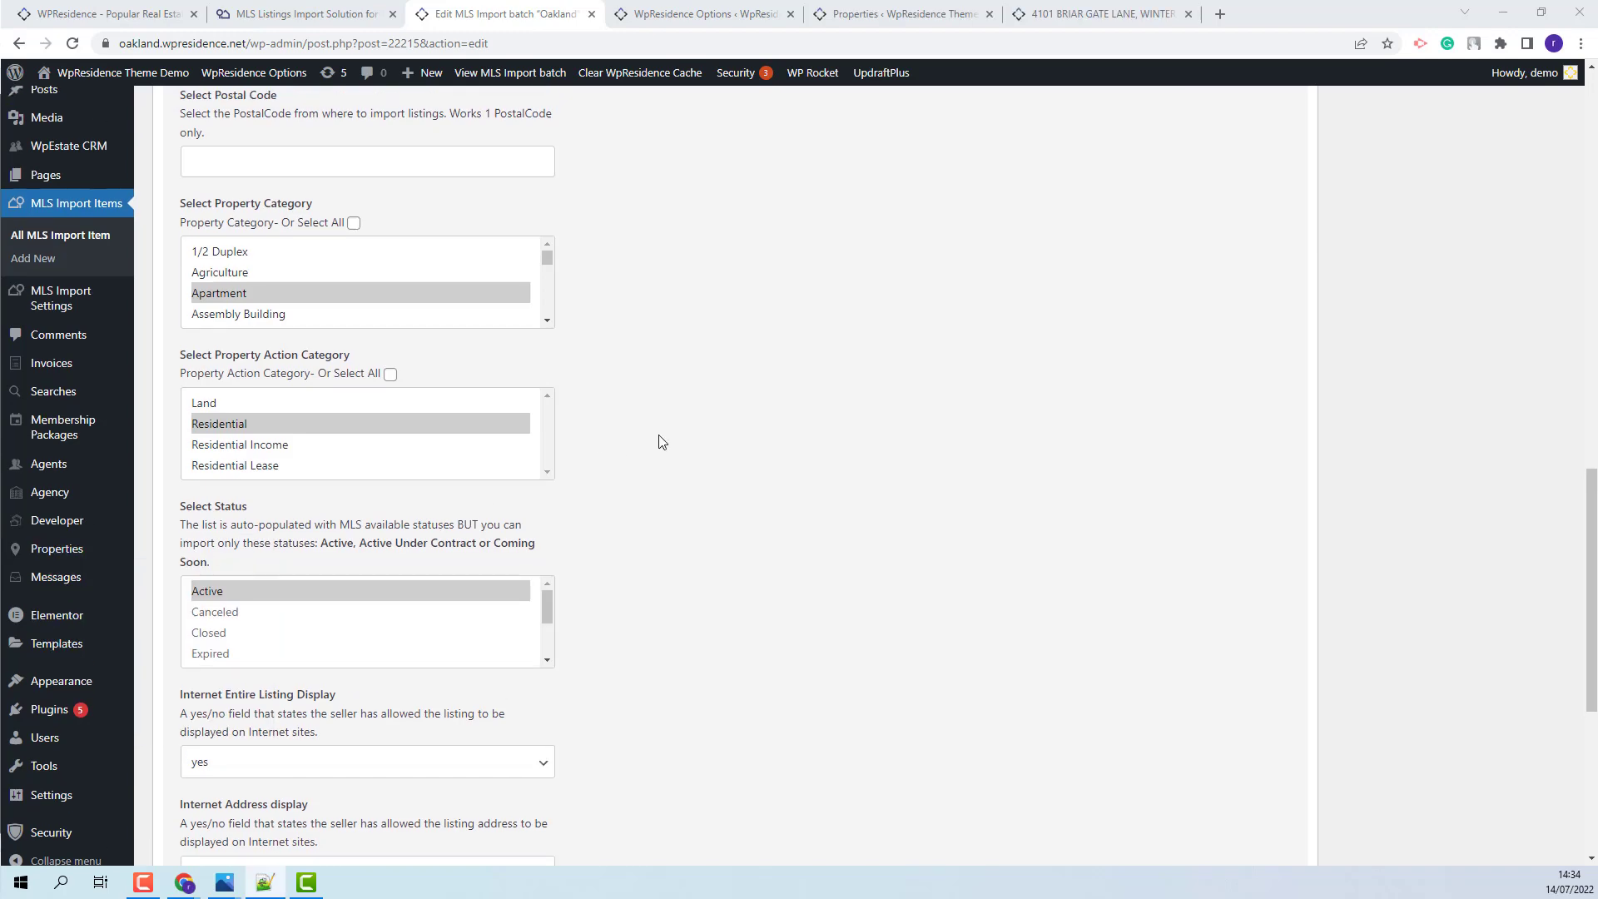
# Open the Properties list of 96 published listings in a new tab
pyautogui.scroll(15, 662, 442)
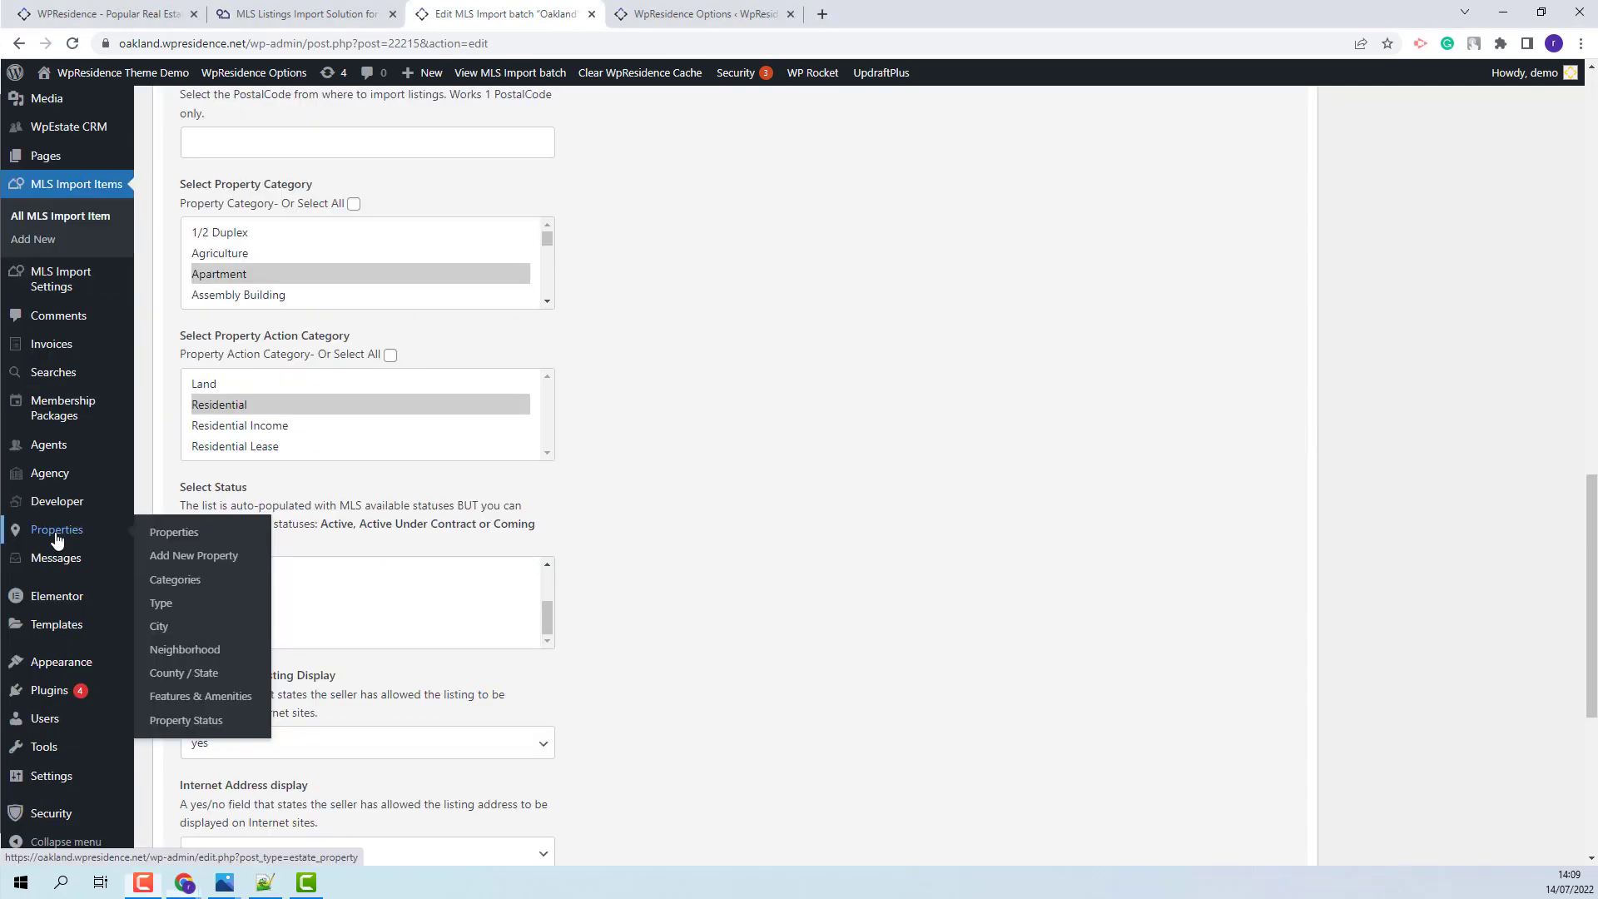
pyautogui.rightClick(121, 536)
pyautogui.click(158, 546)
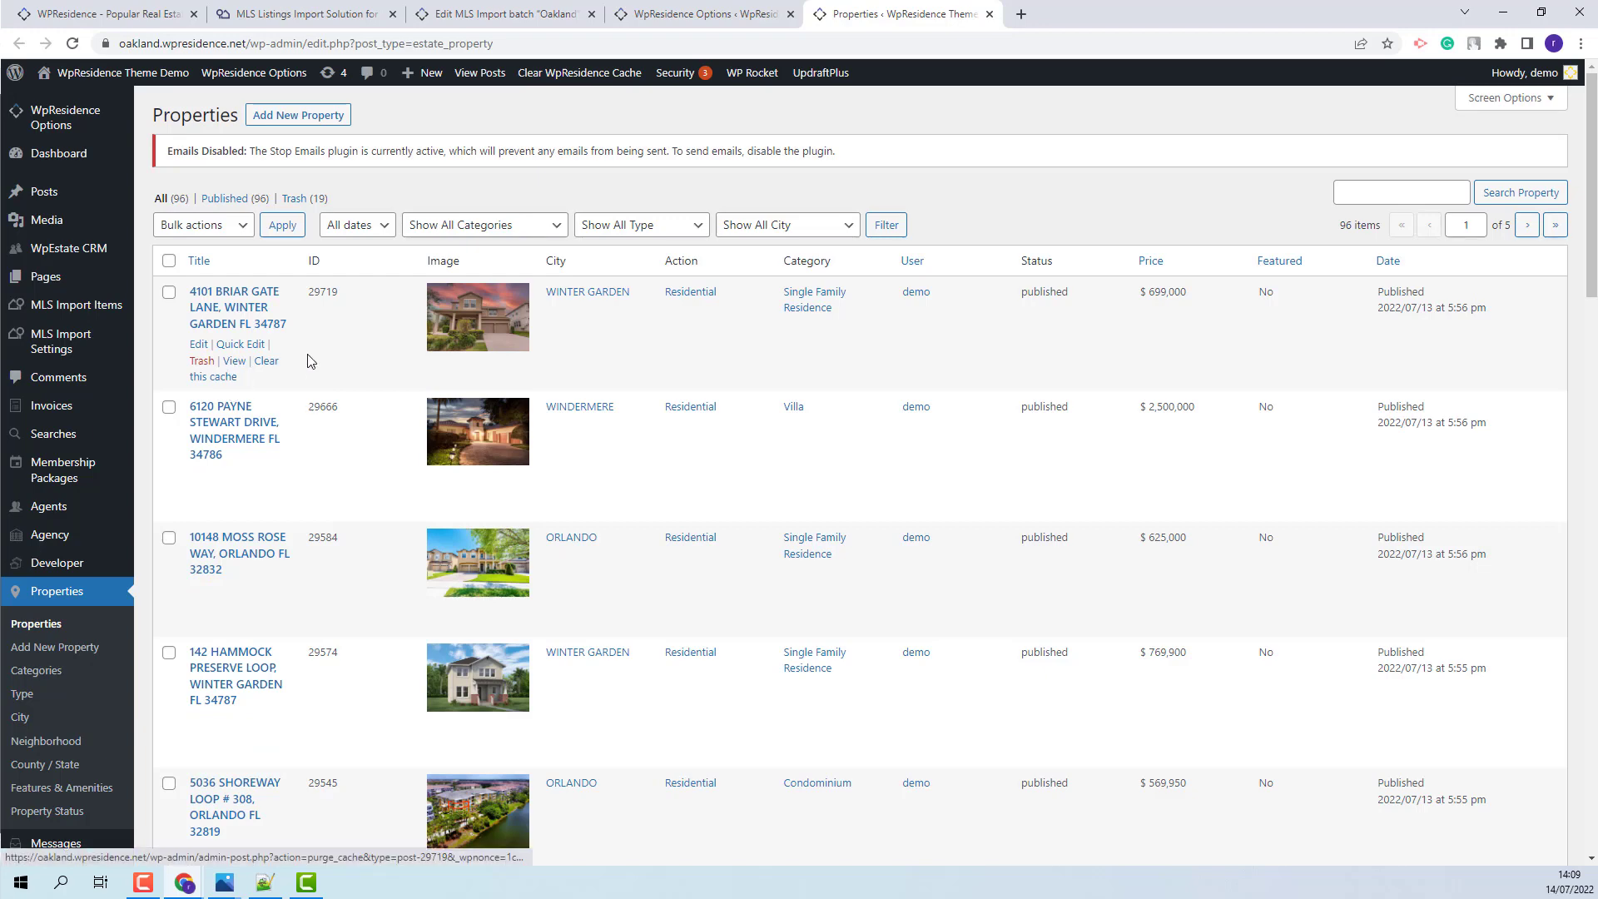
pyautogui.rightClick(234, 367)
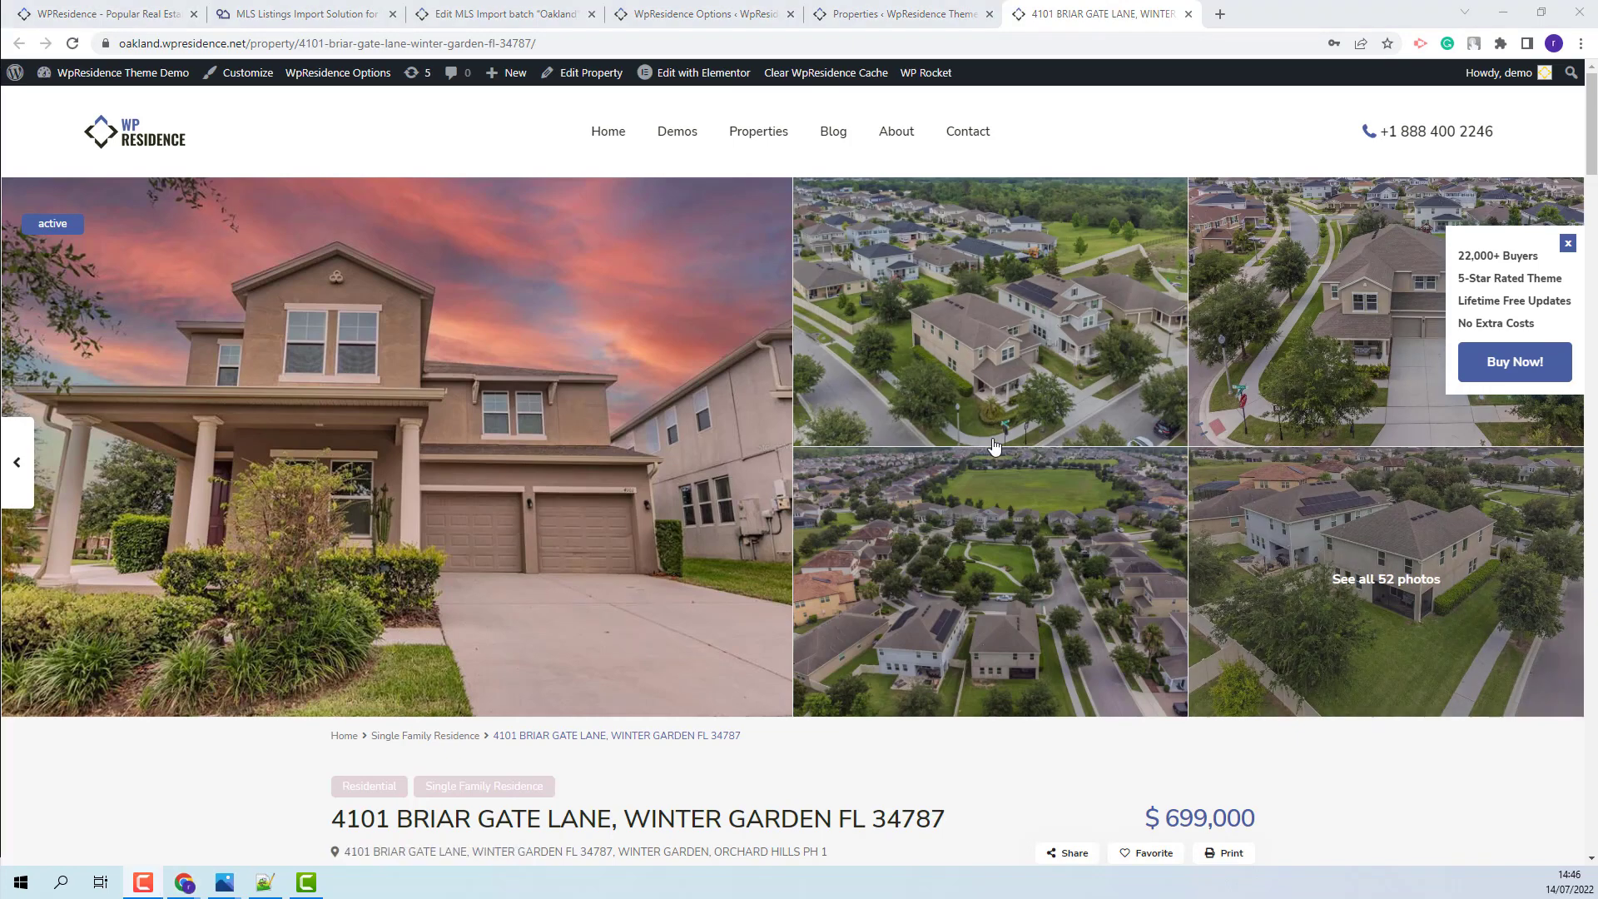
pyautogui.scroll(-3, 974, 533)
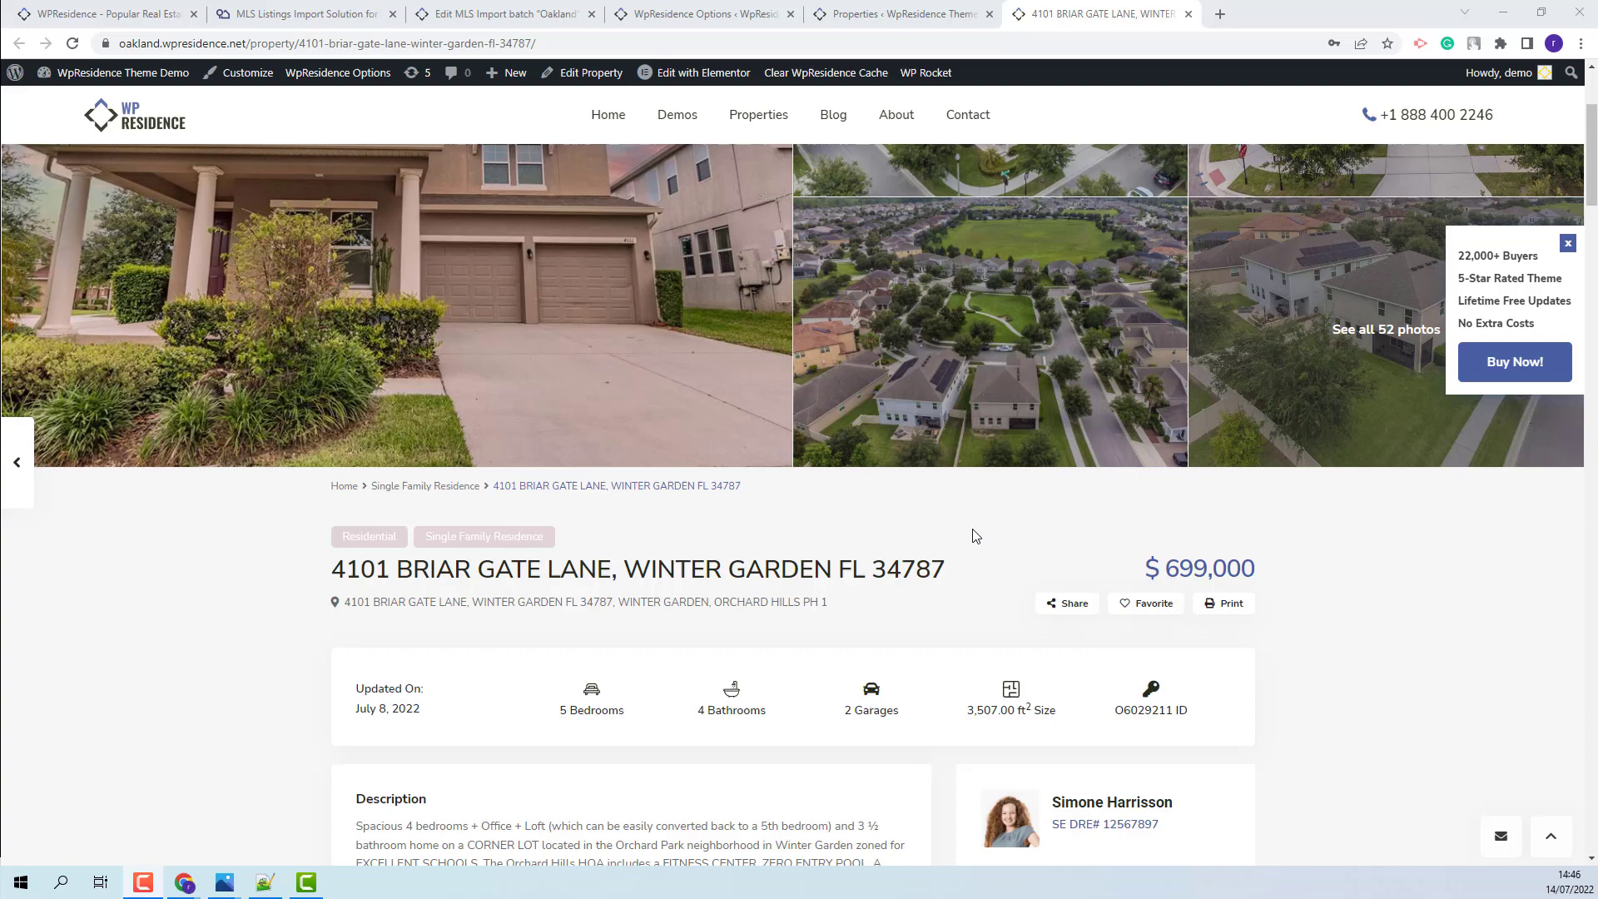
pyautogui.scroll(-4, 975, 536)
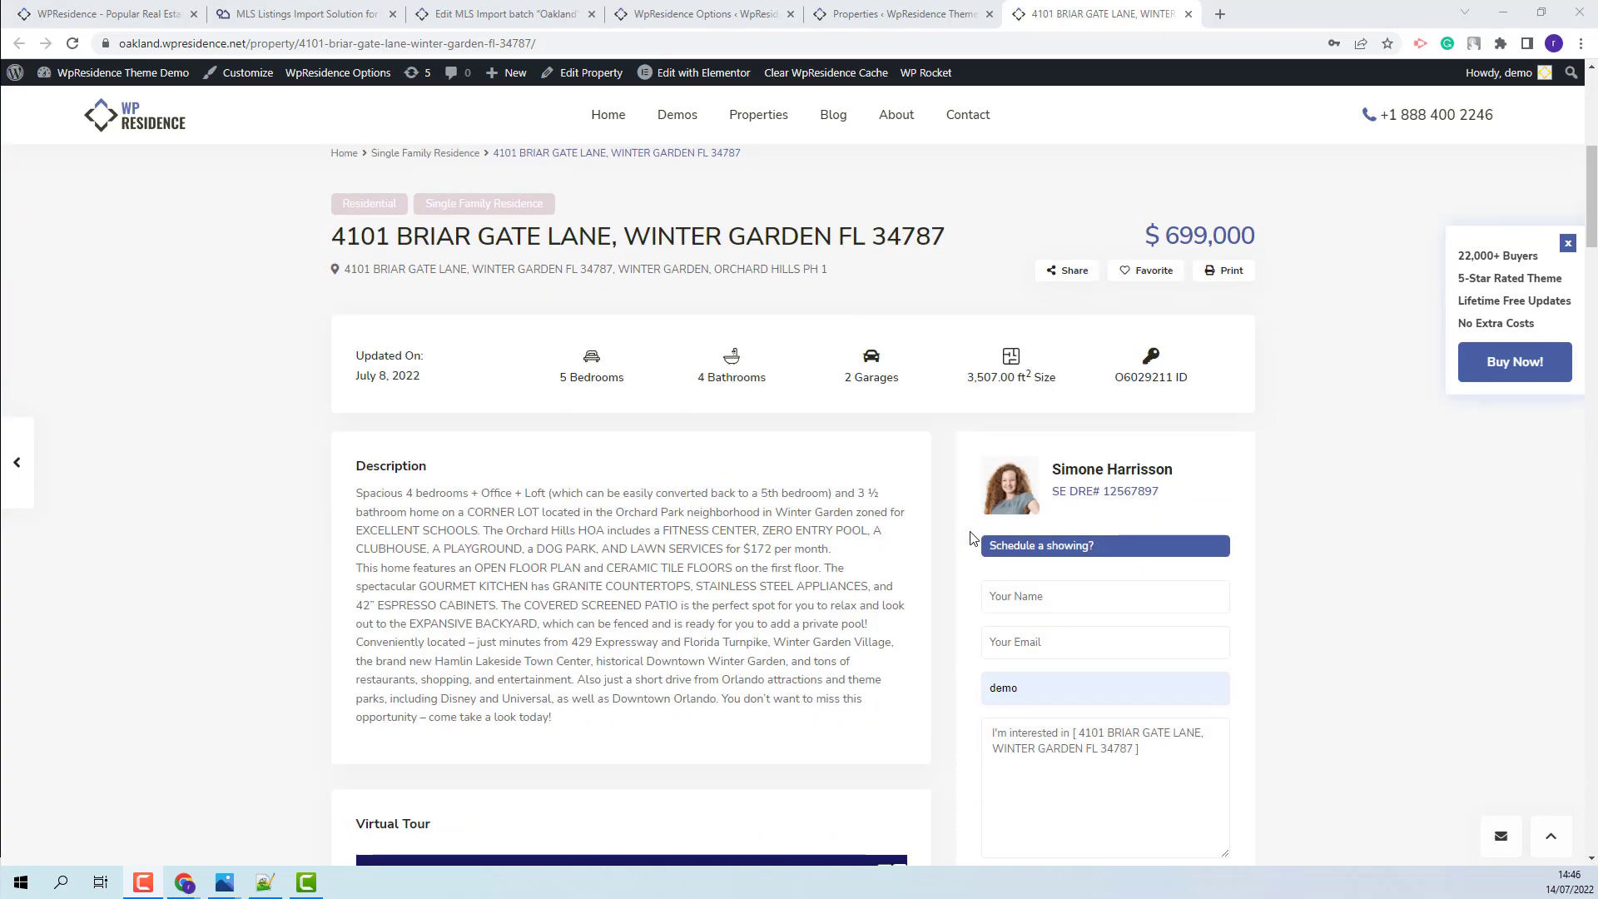
pyautogui.scroll(-5, 972, 538)
pyautogui.scroll(3, 974, 537)
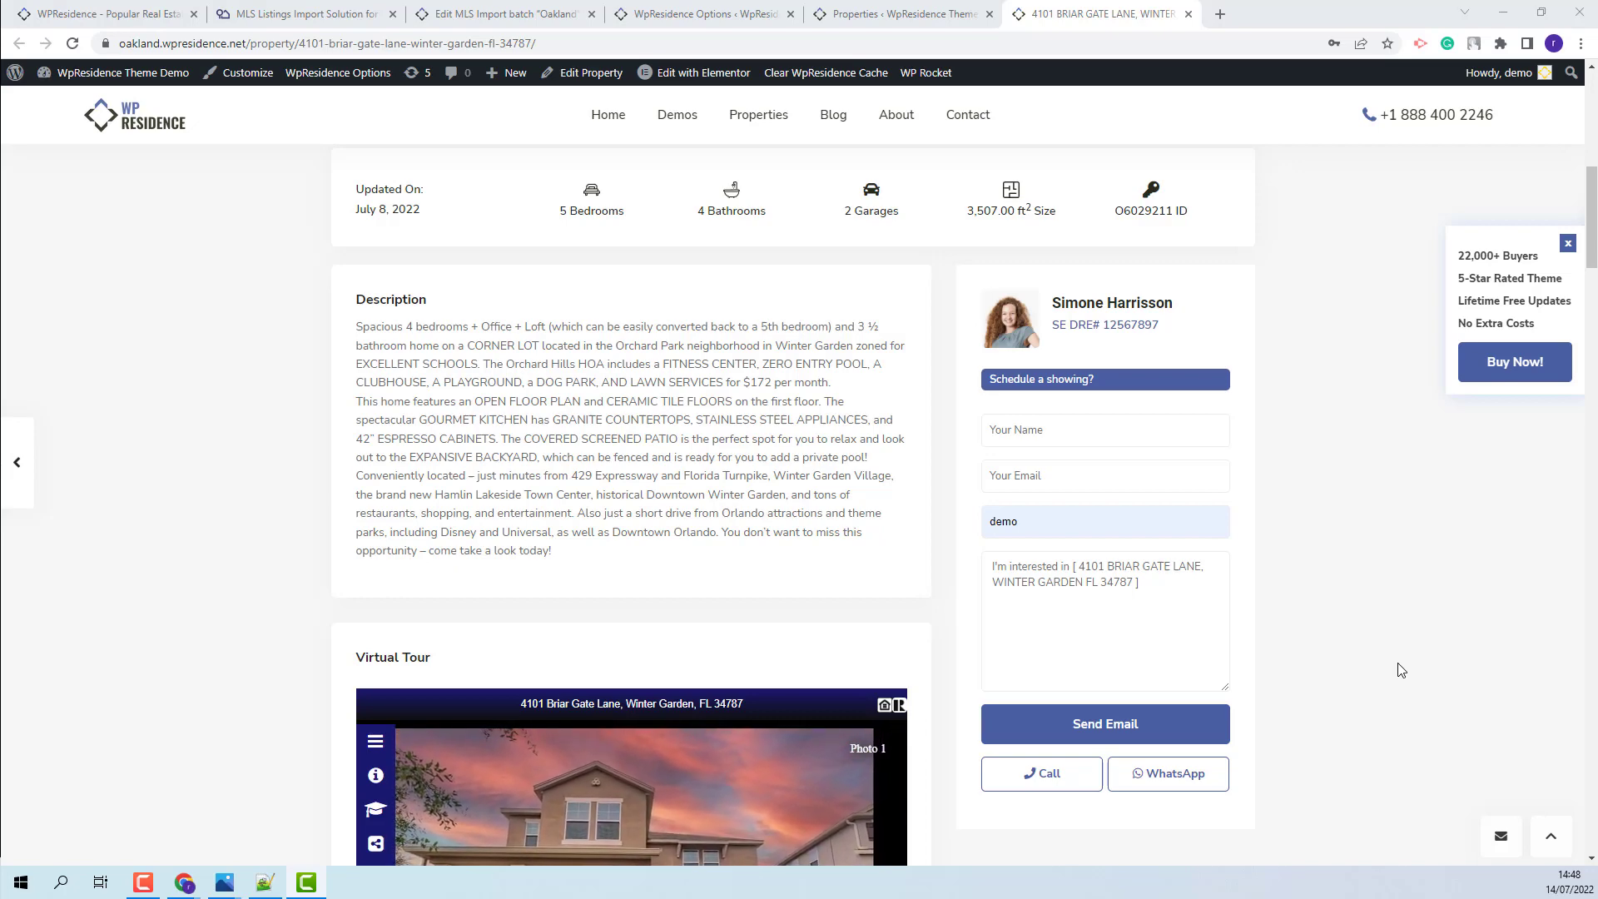
pyautogui.click(851, 20)
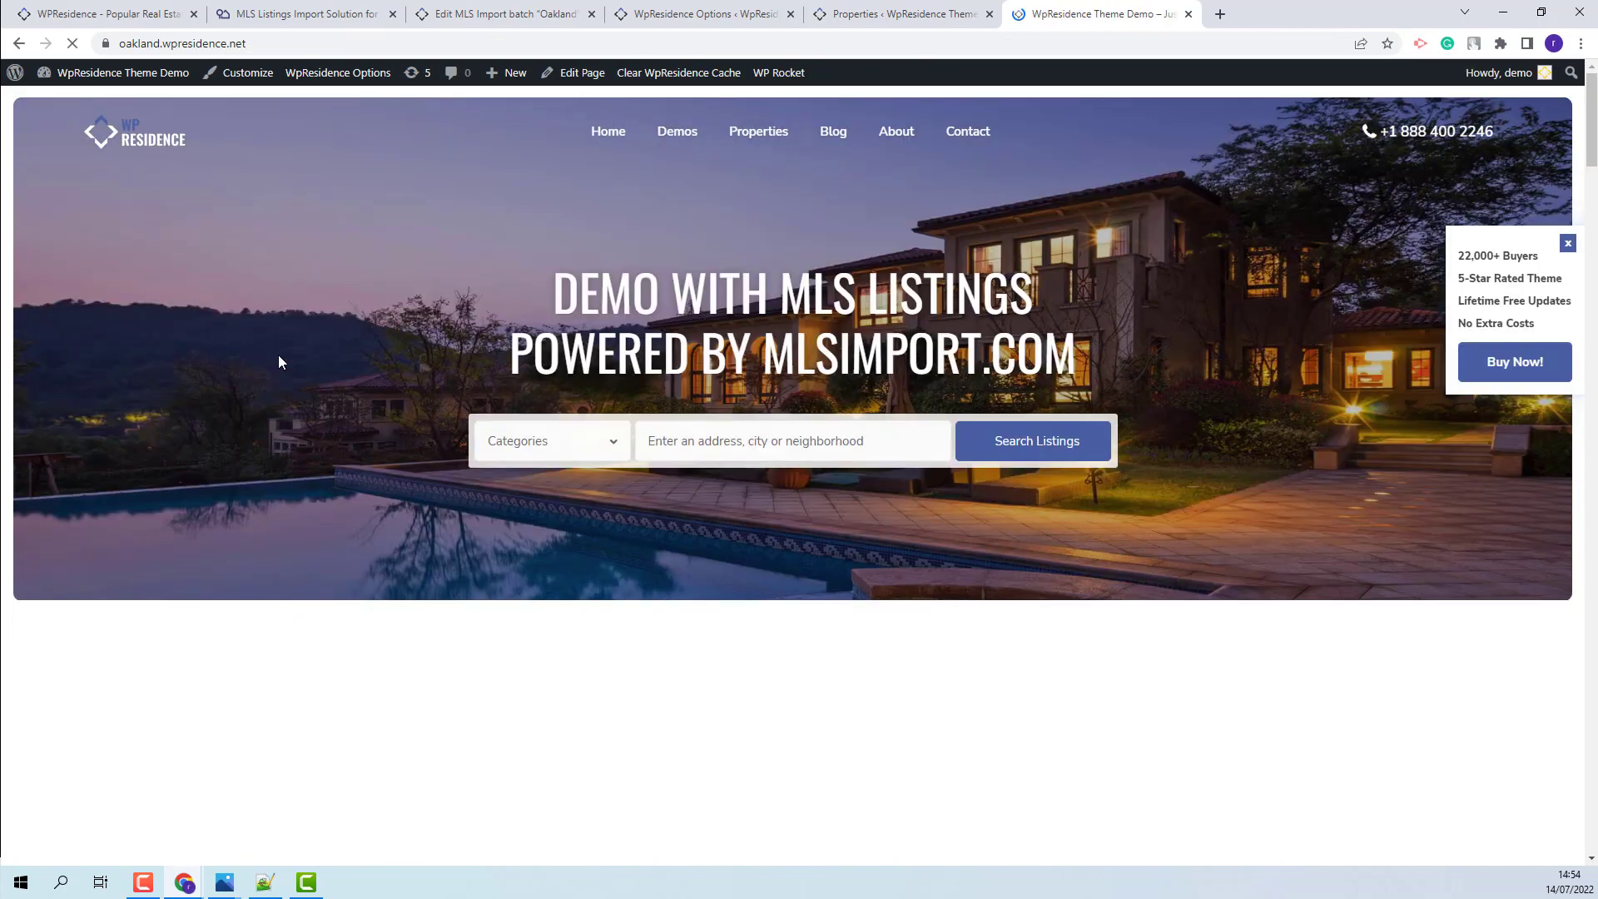
# Browse the demo homepage, run Search Listings, and open the site's Properties page
pyautogui.scroll(-15, 776, 418)
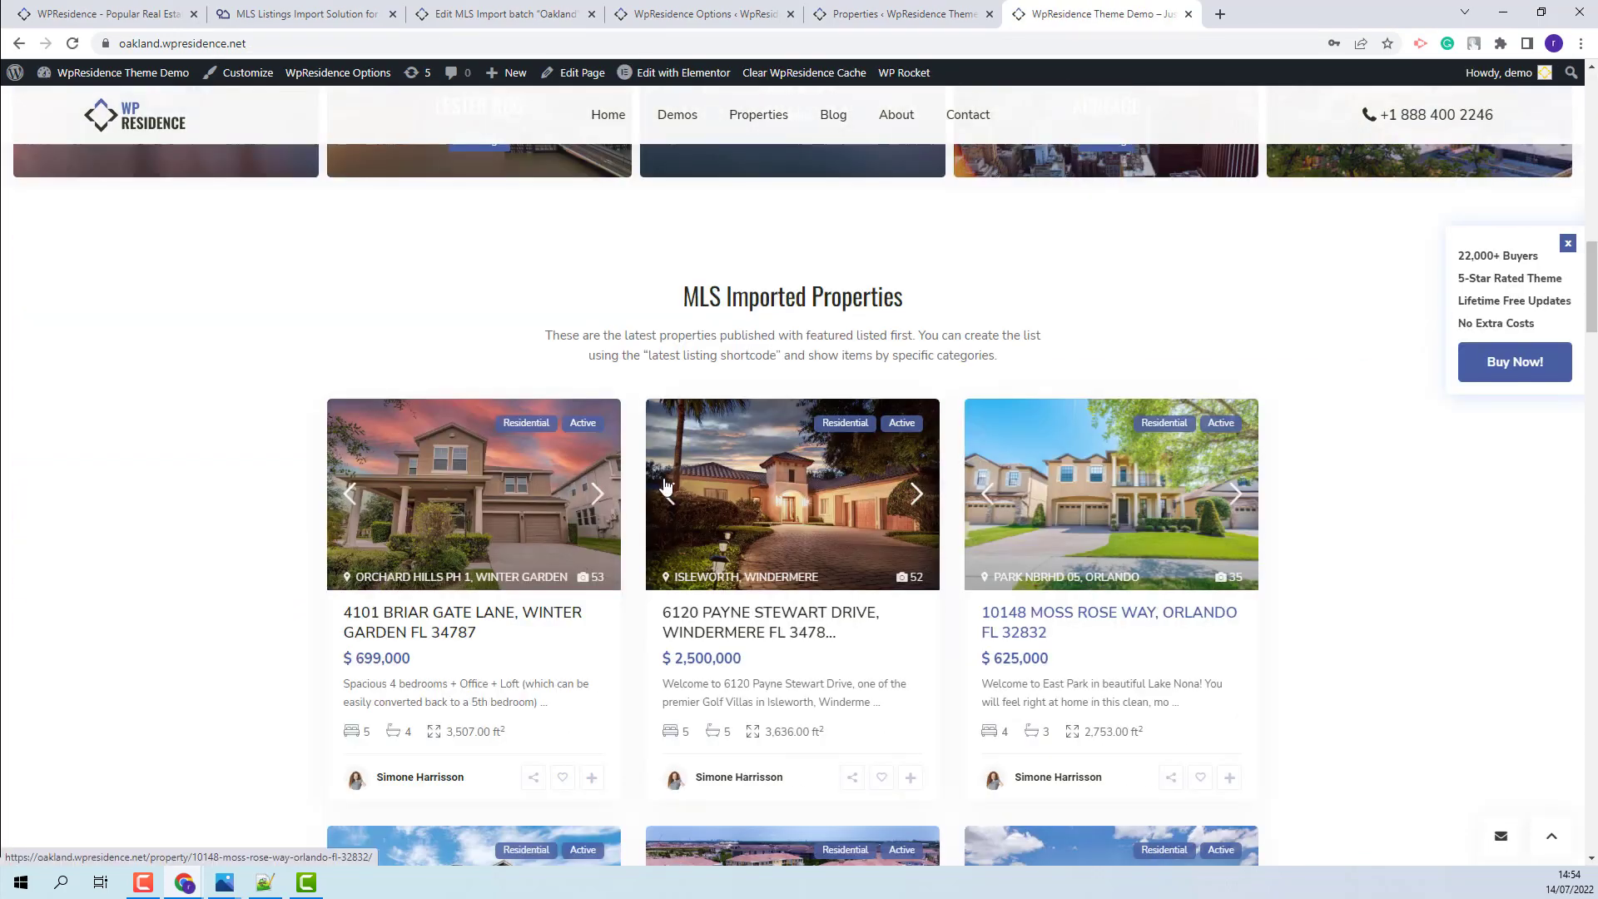
pyautogui.scroll(12, 1195, 543)
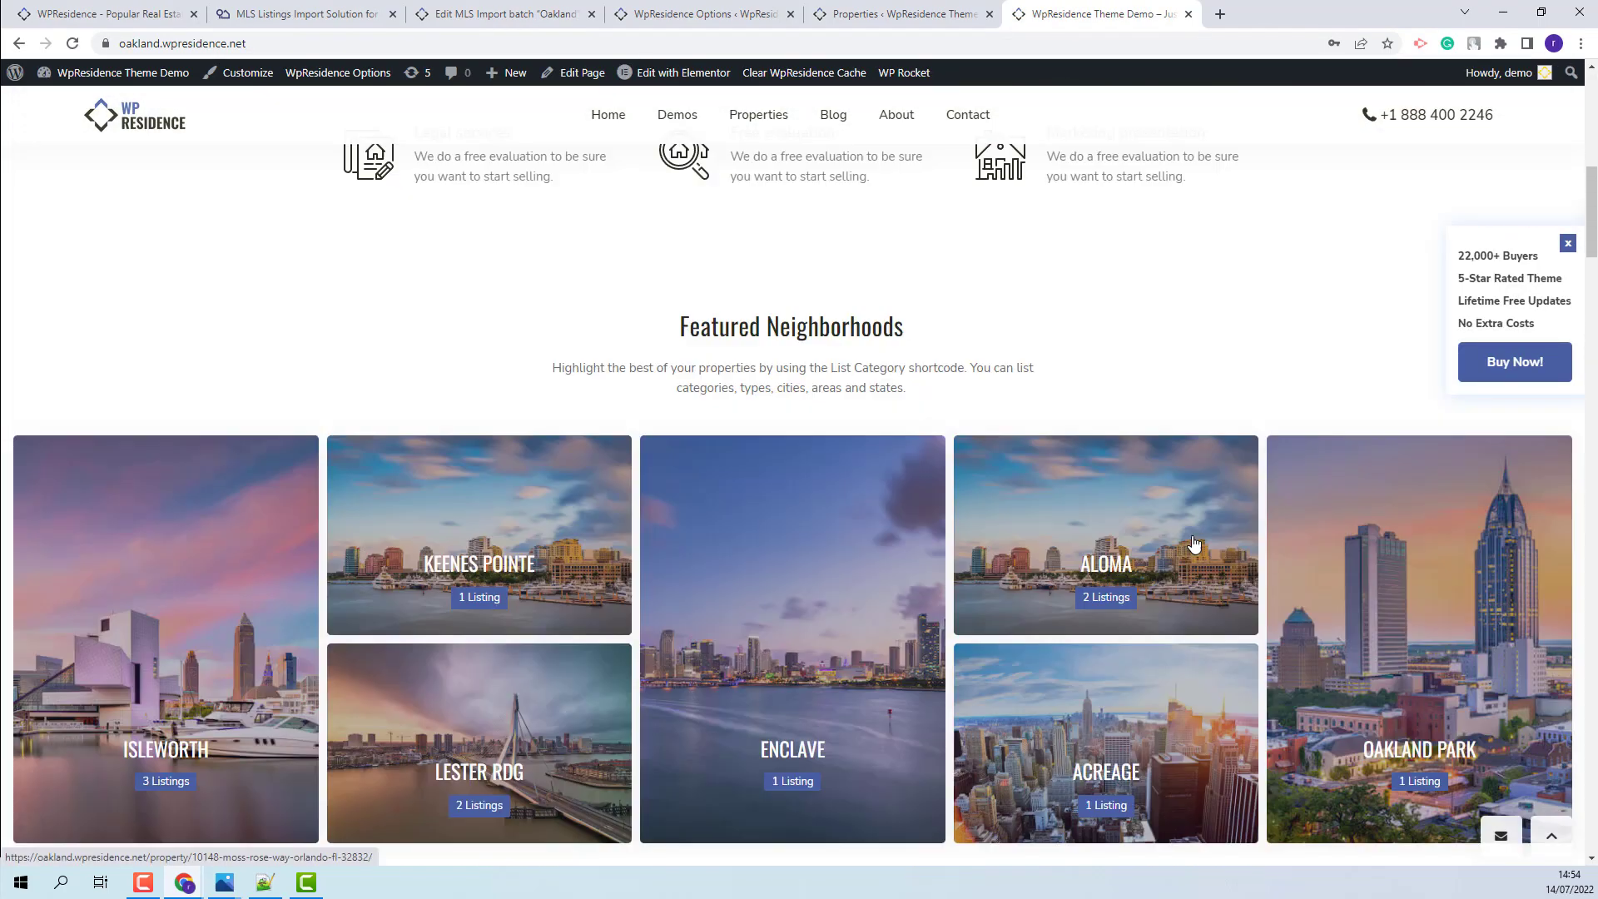
pyautogui.scroll(6, 1195, 542)
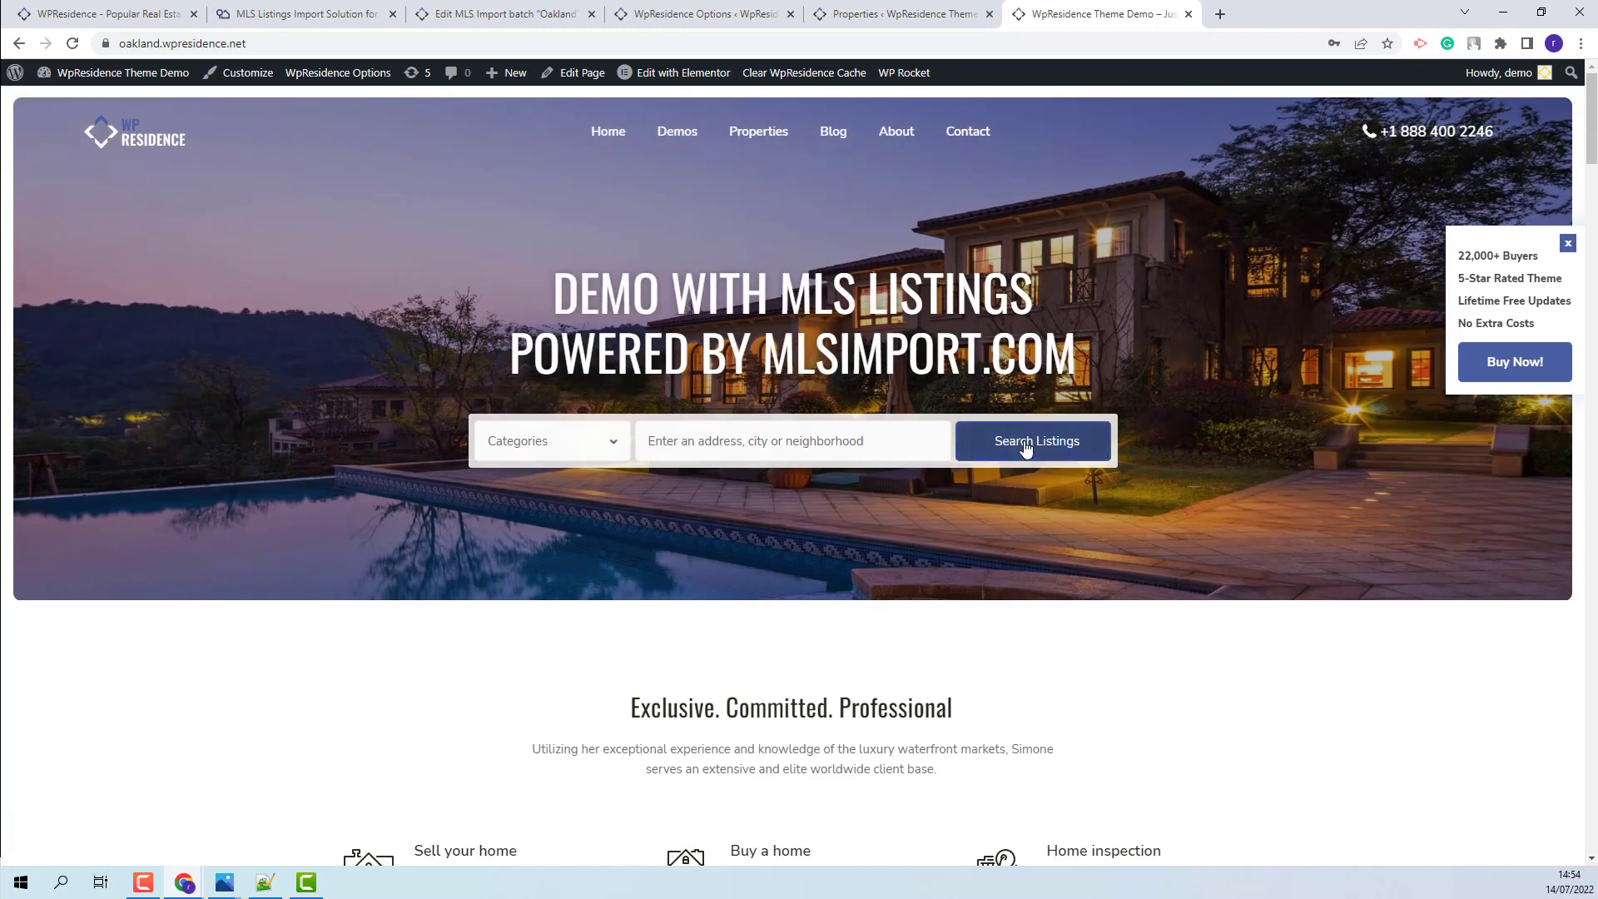
pyautogui.click(1029, 448)
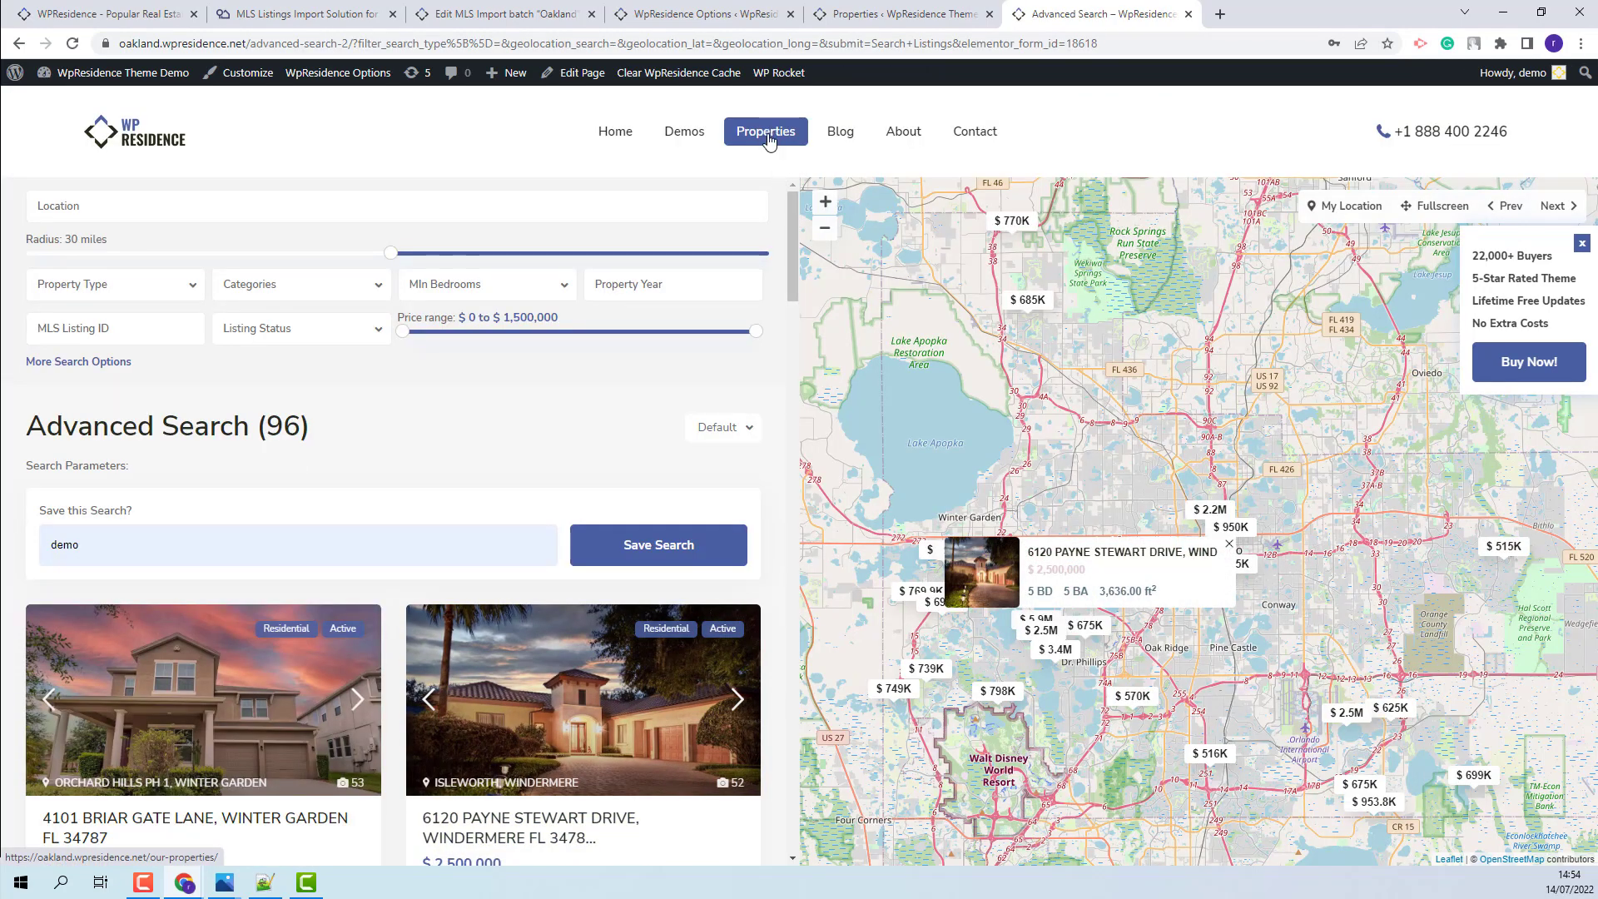
pyautogui.click(767, 136)
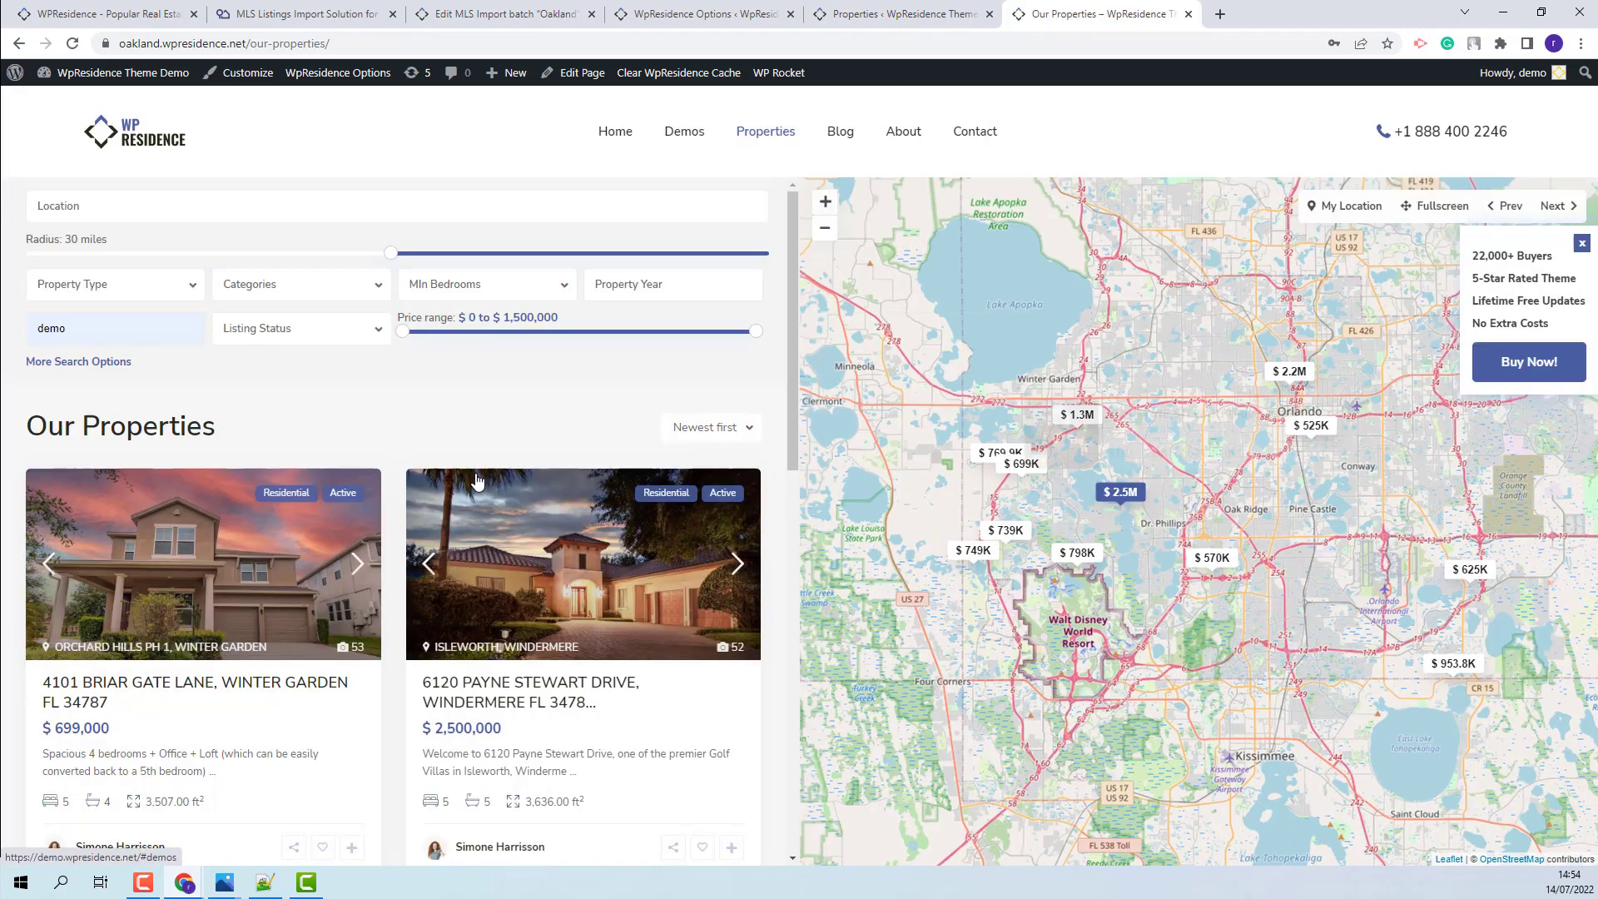
pyautogui.scroll(-4, 476, 610)
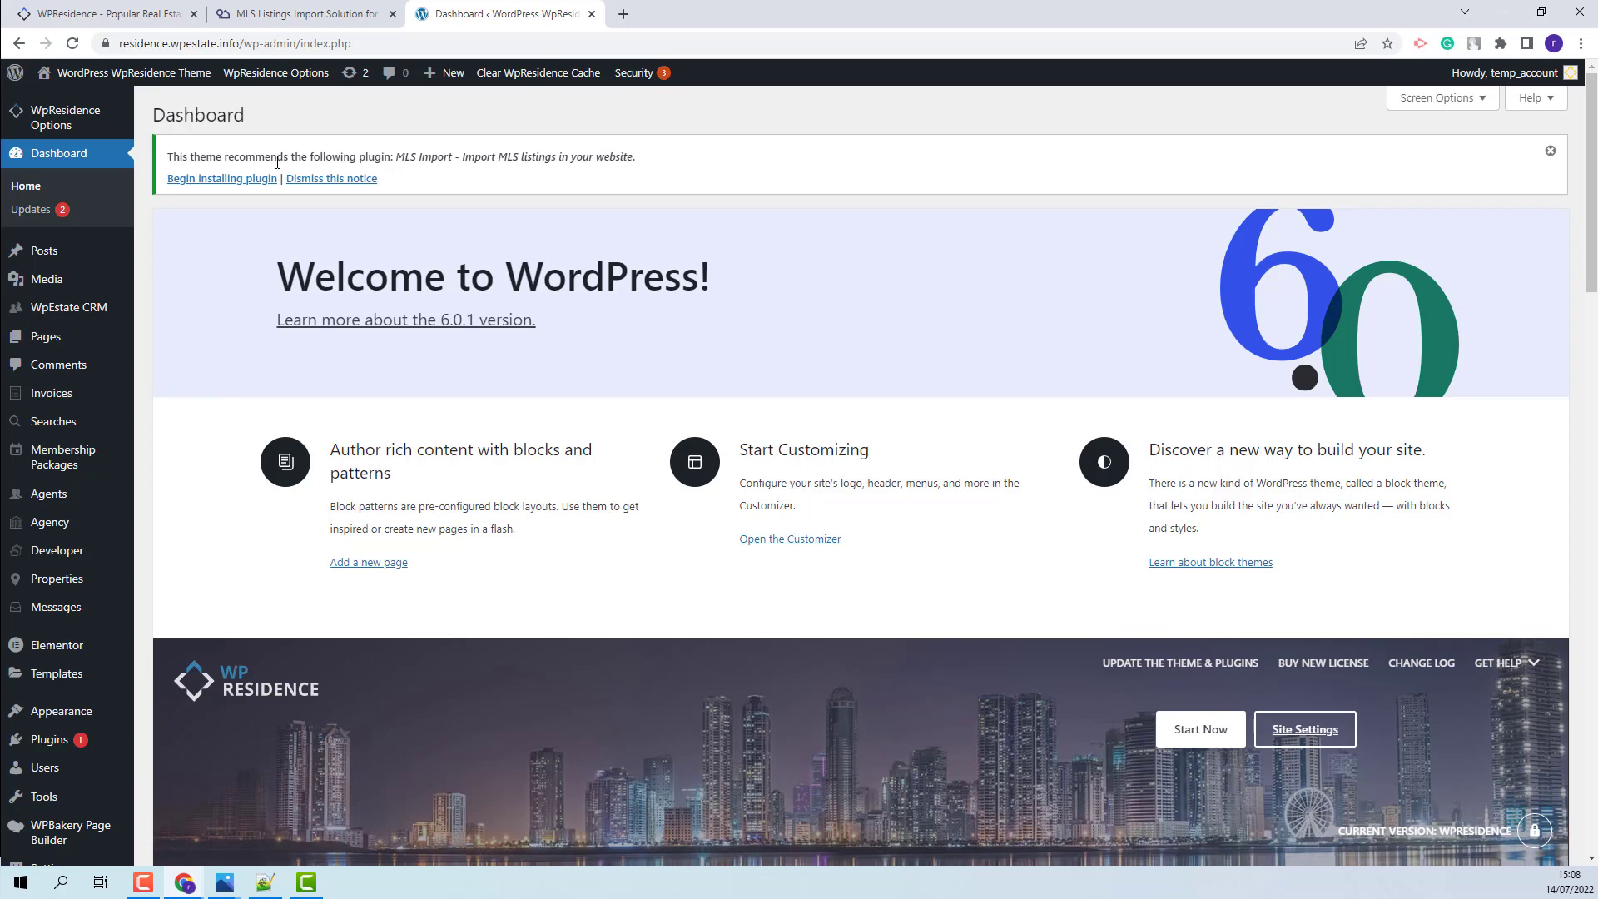
# Install and activate the recommended MLS Import plugin, then open its MLS Import Settings page
pyautogui.click(227, 180)
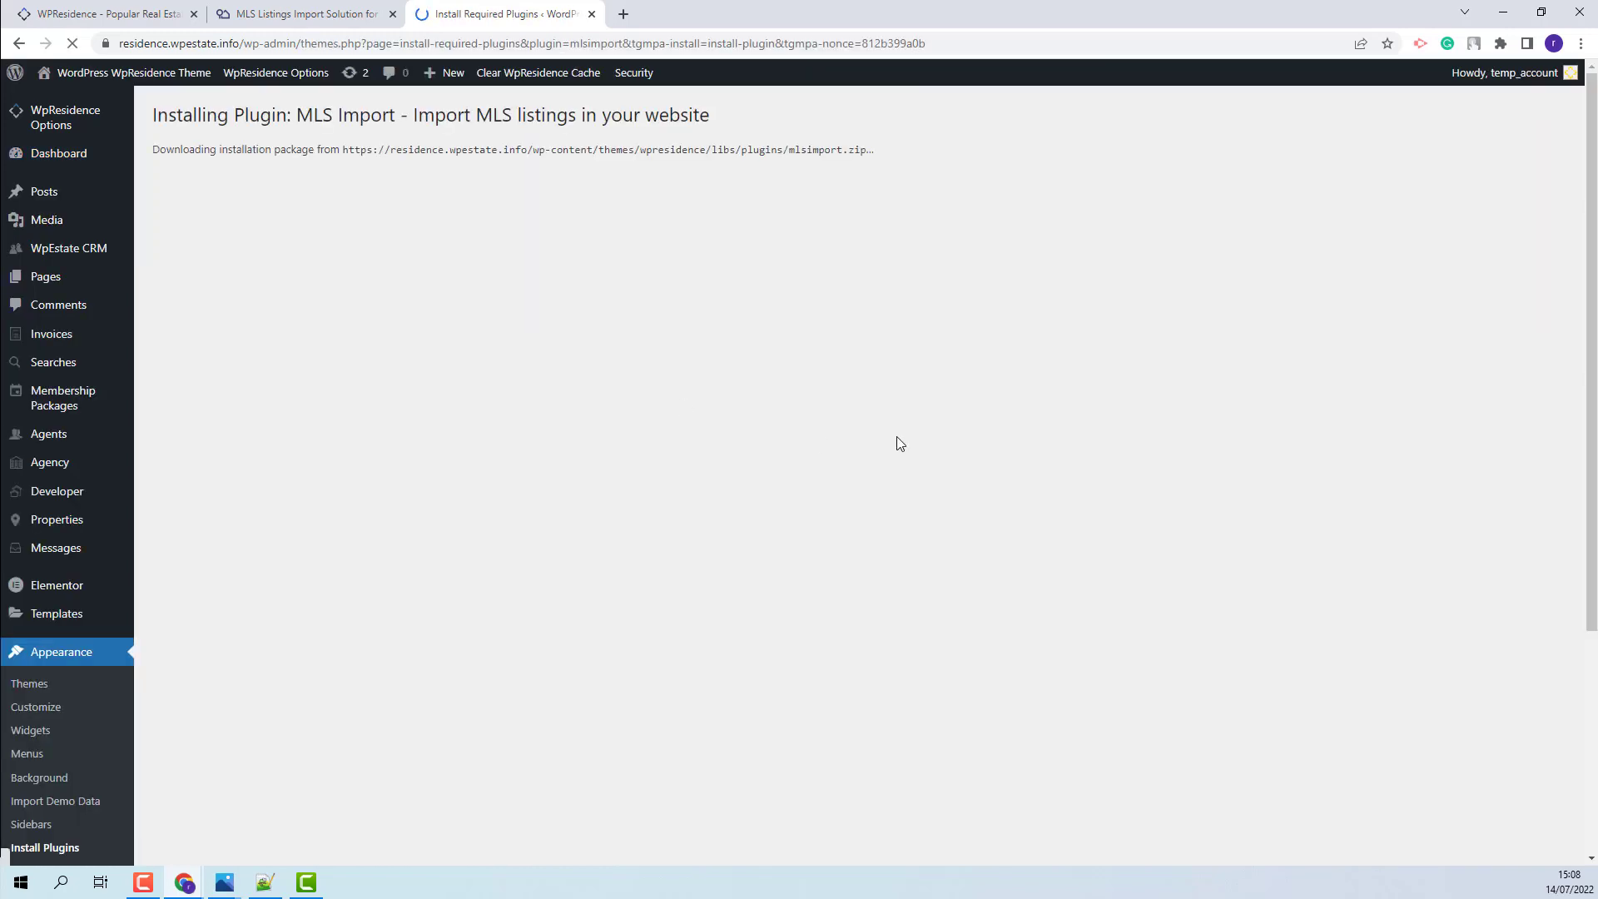
pyautogui.click(209, 231)
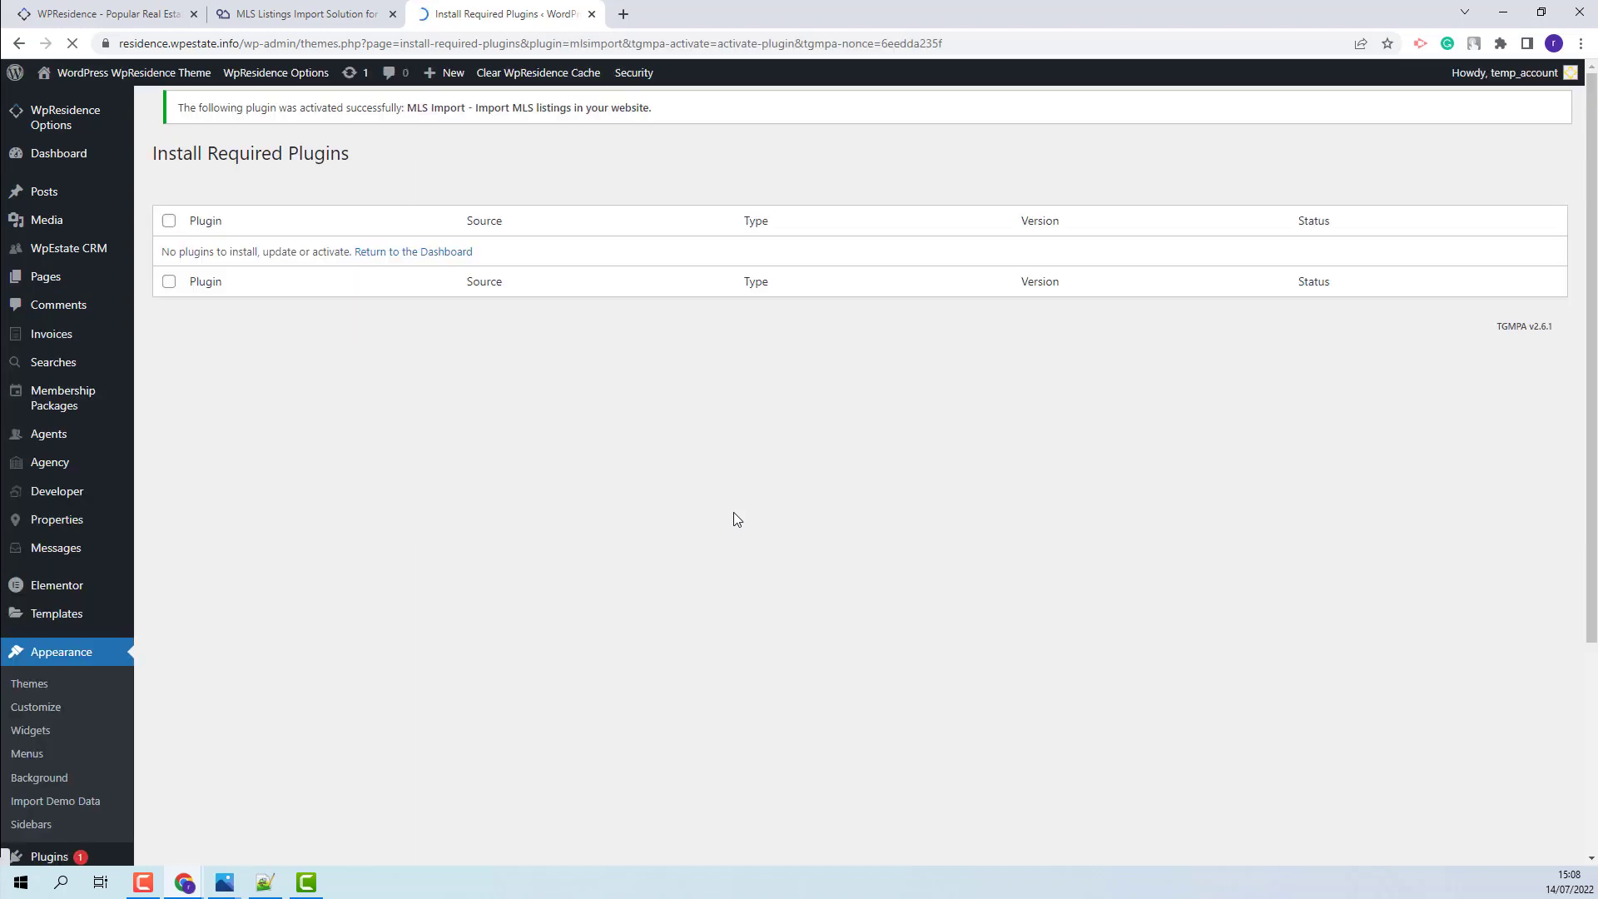
pyautogui.moveTo(80, 372)
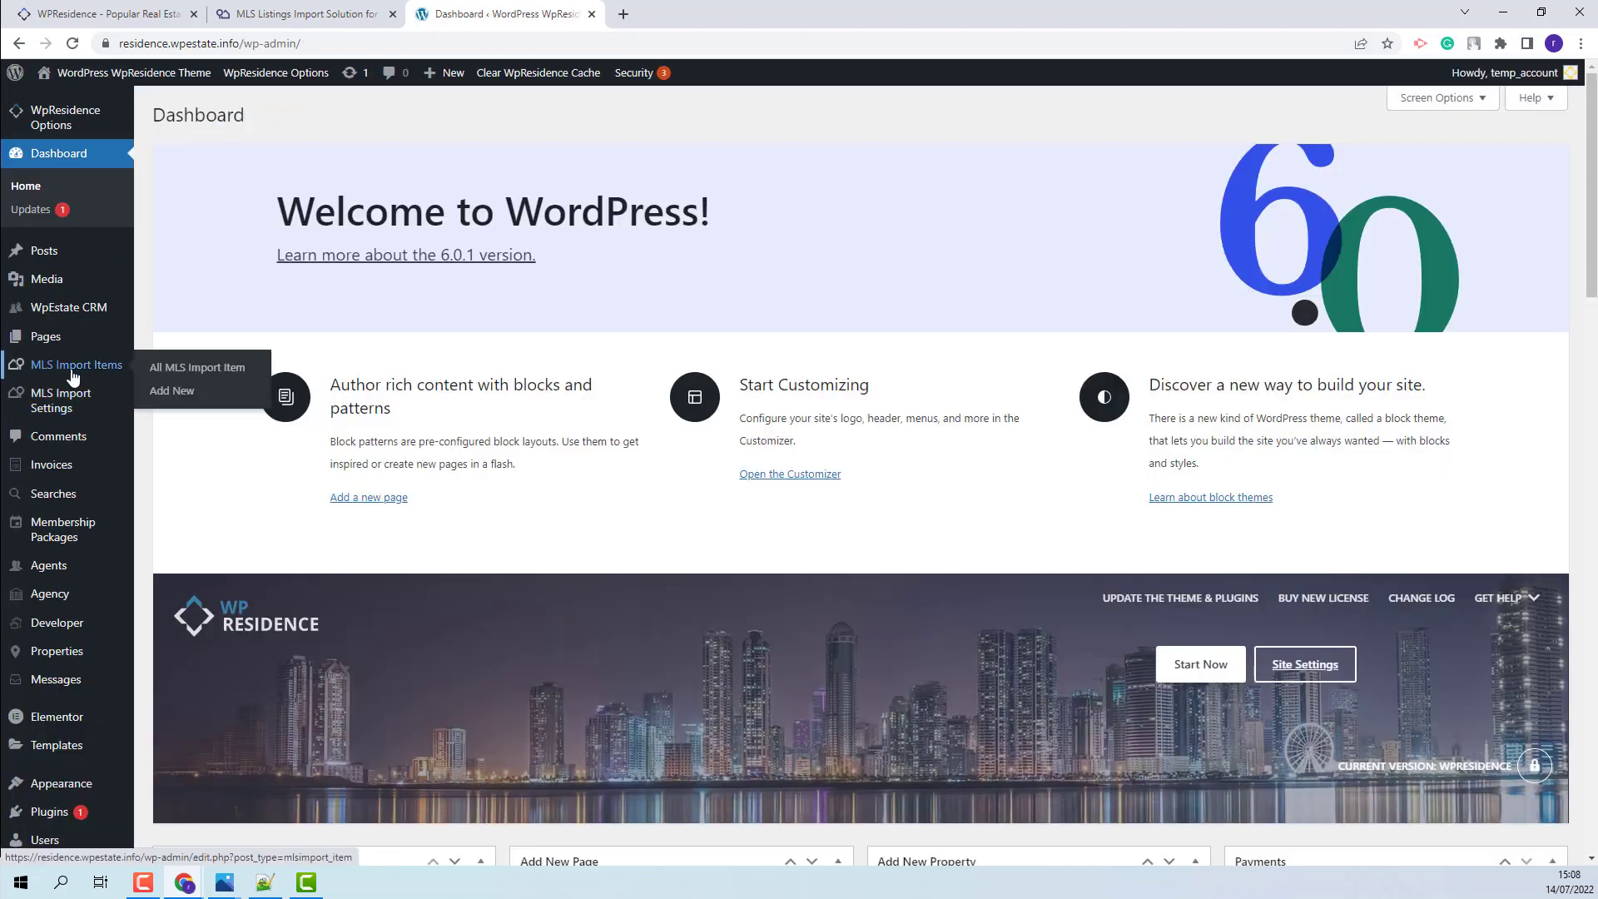
pyautogui.click(72, 403)
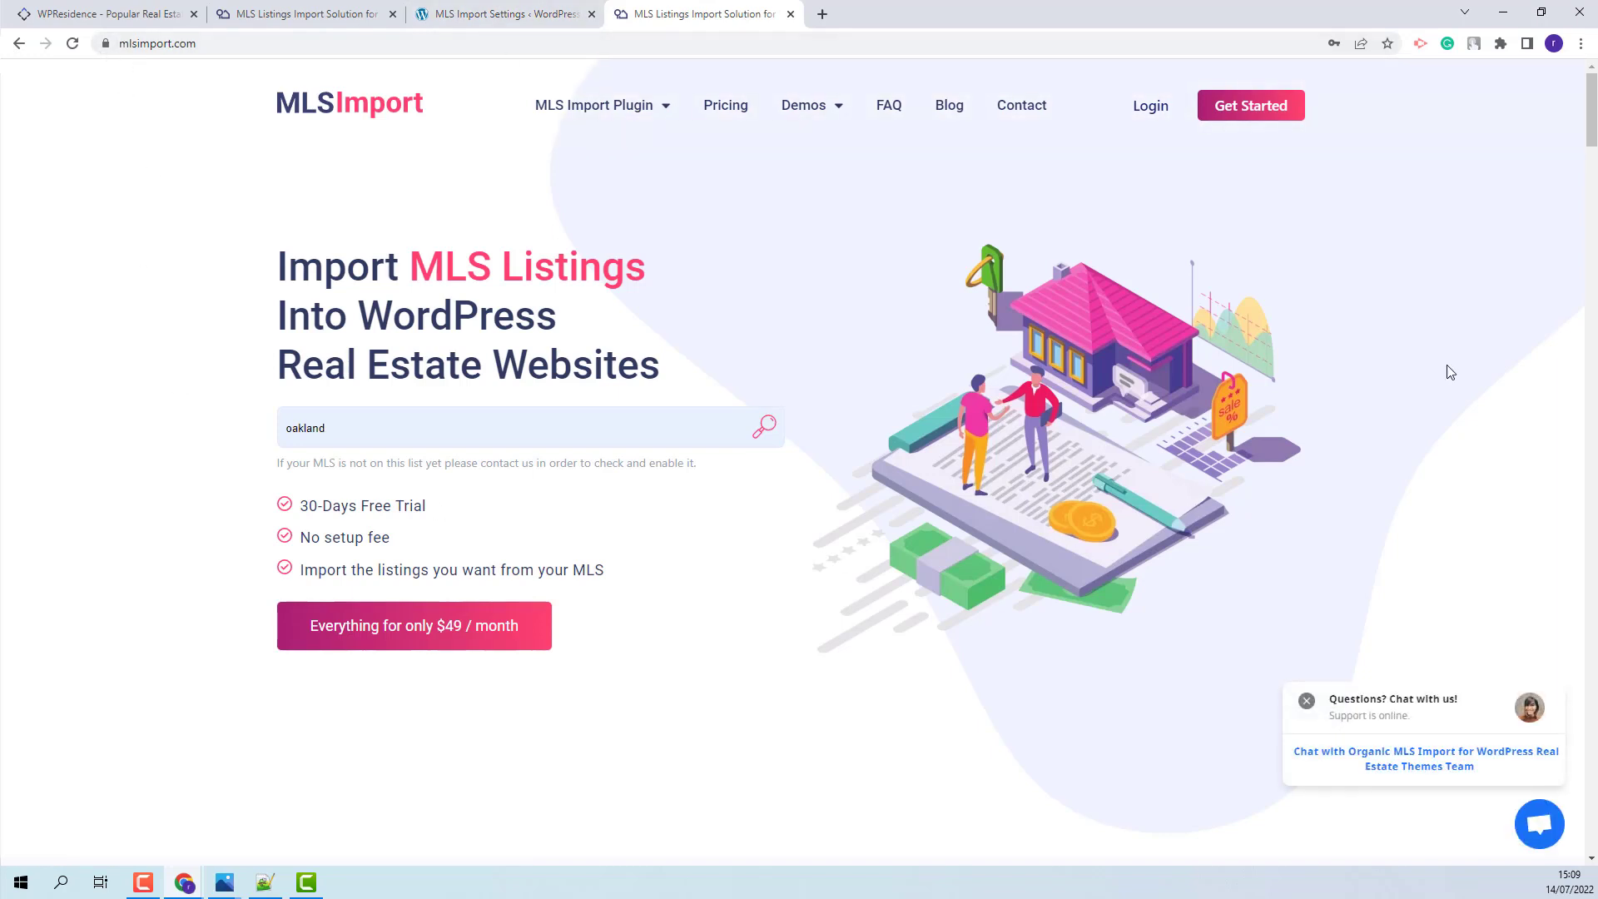
# Bring up the mlsimport.com sign-in form, toggling to Register and back to Login
pyautogui.click(1161, 114)
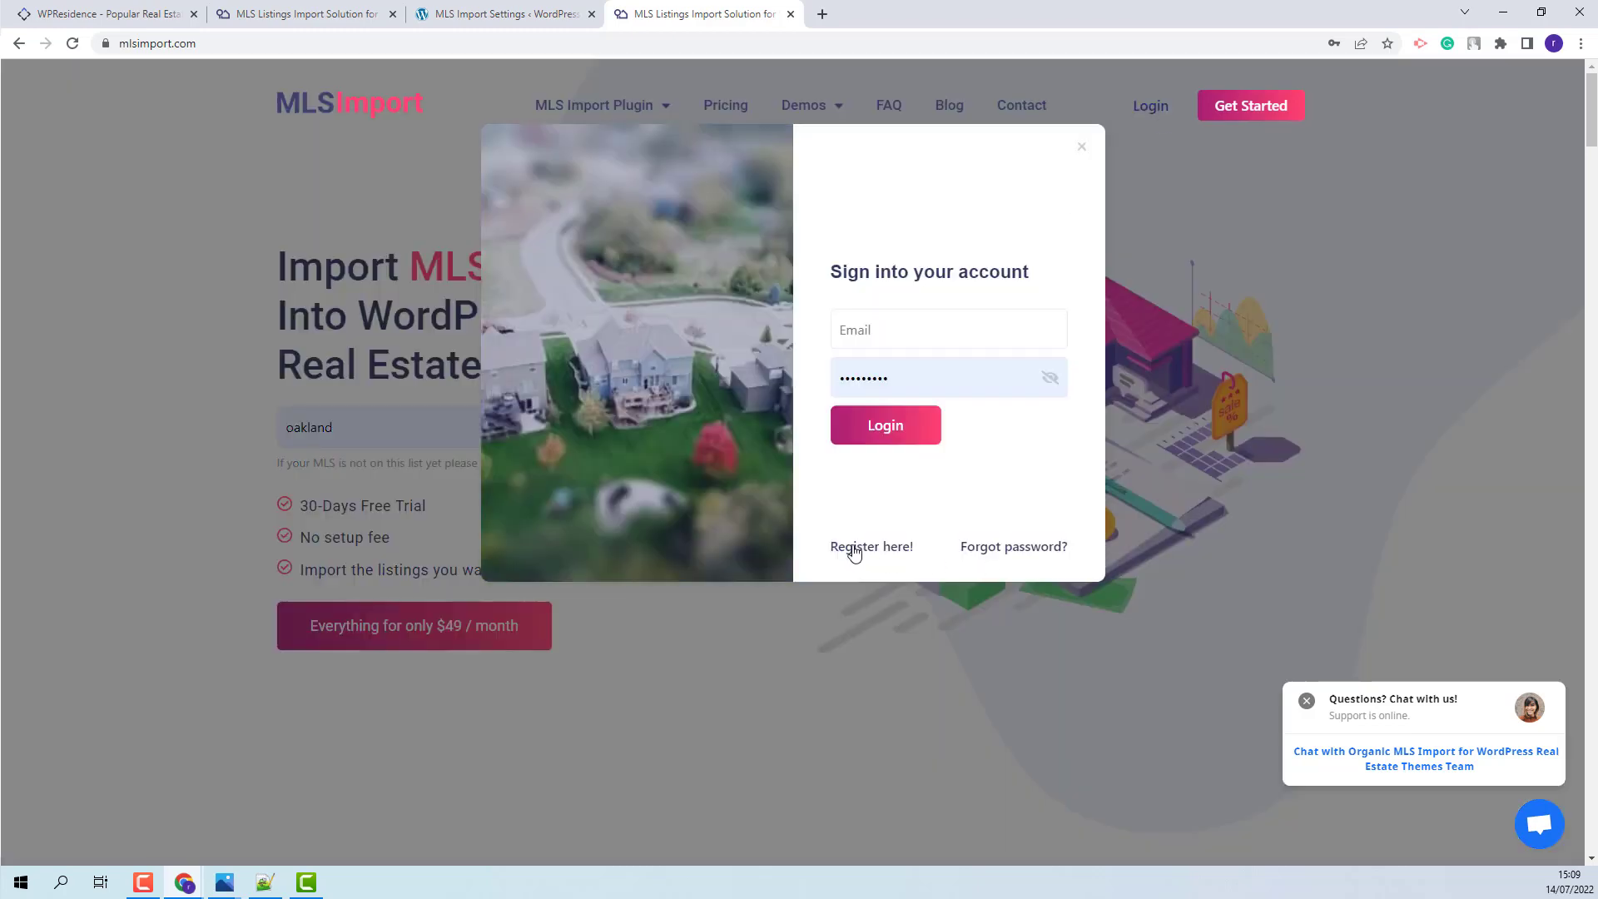
pyautogui.click(905, 553)
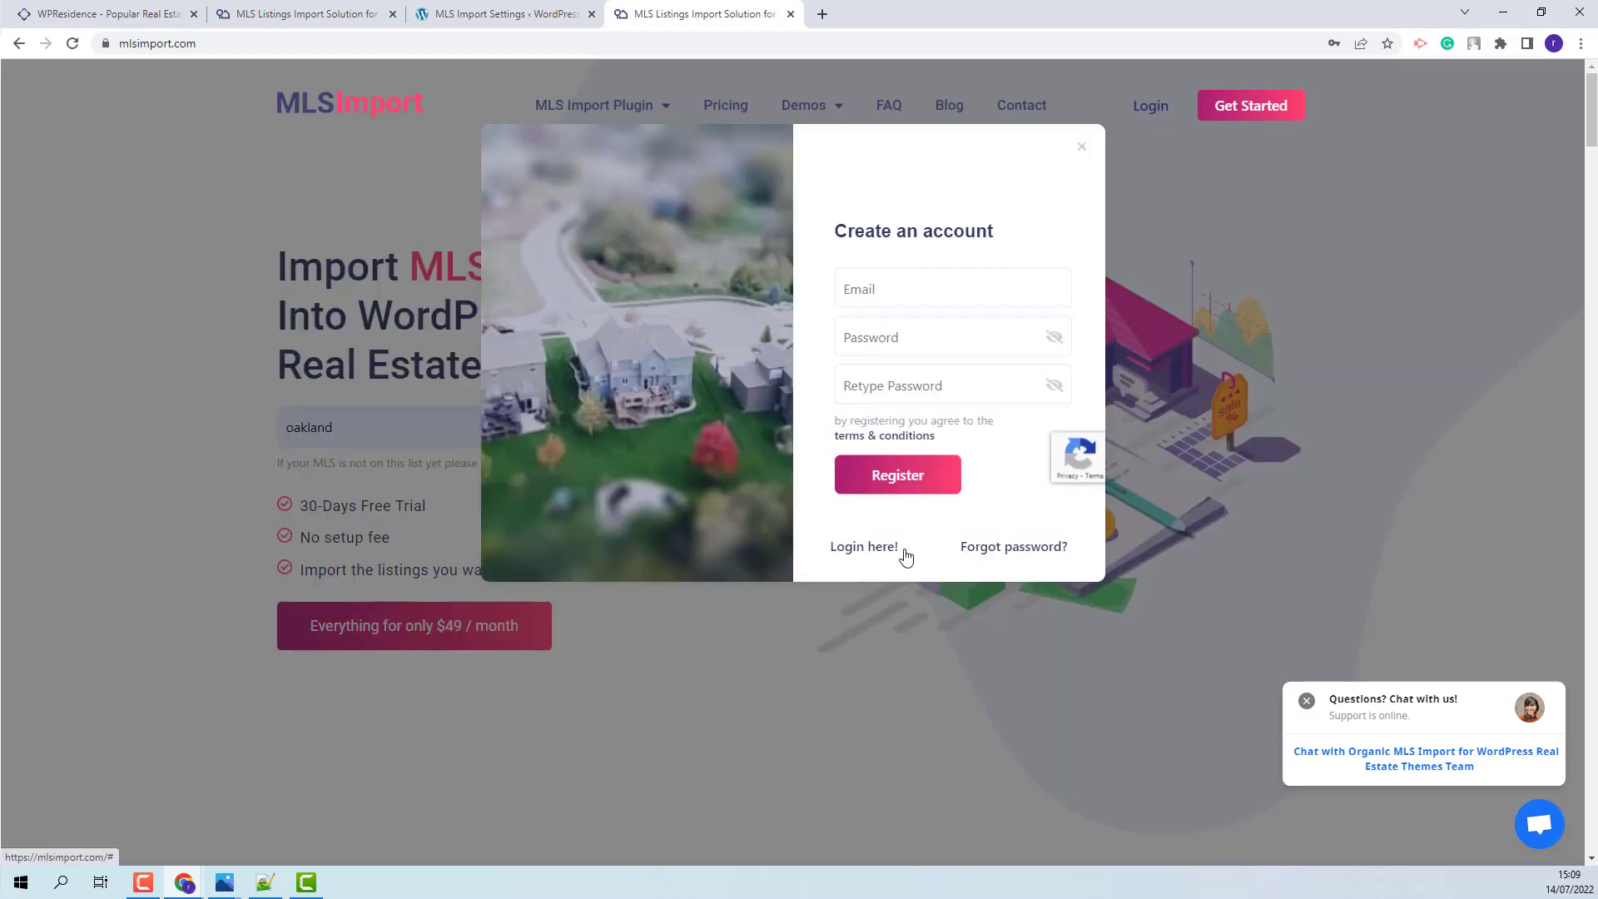
pyautogui.click(871, 552)
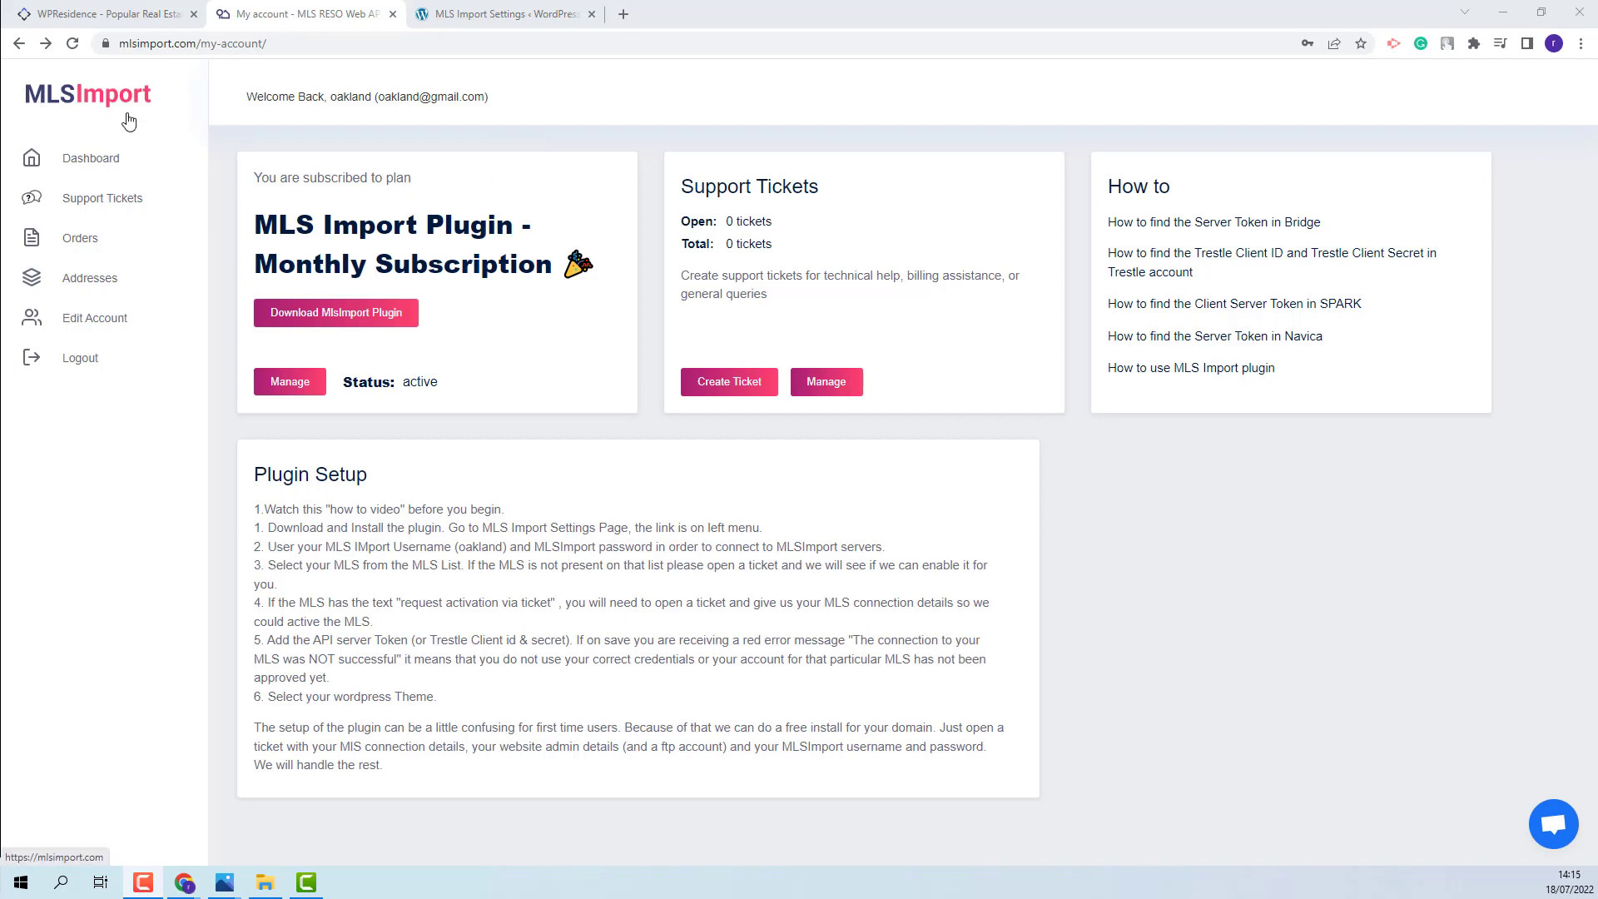
# Return to the WordPress MLS Import Options tab to connect the MLSImport account
pyautogui.click(479, 15)
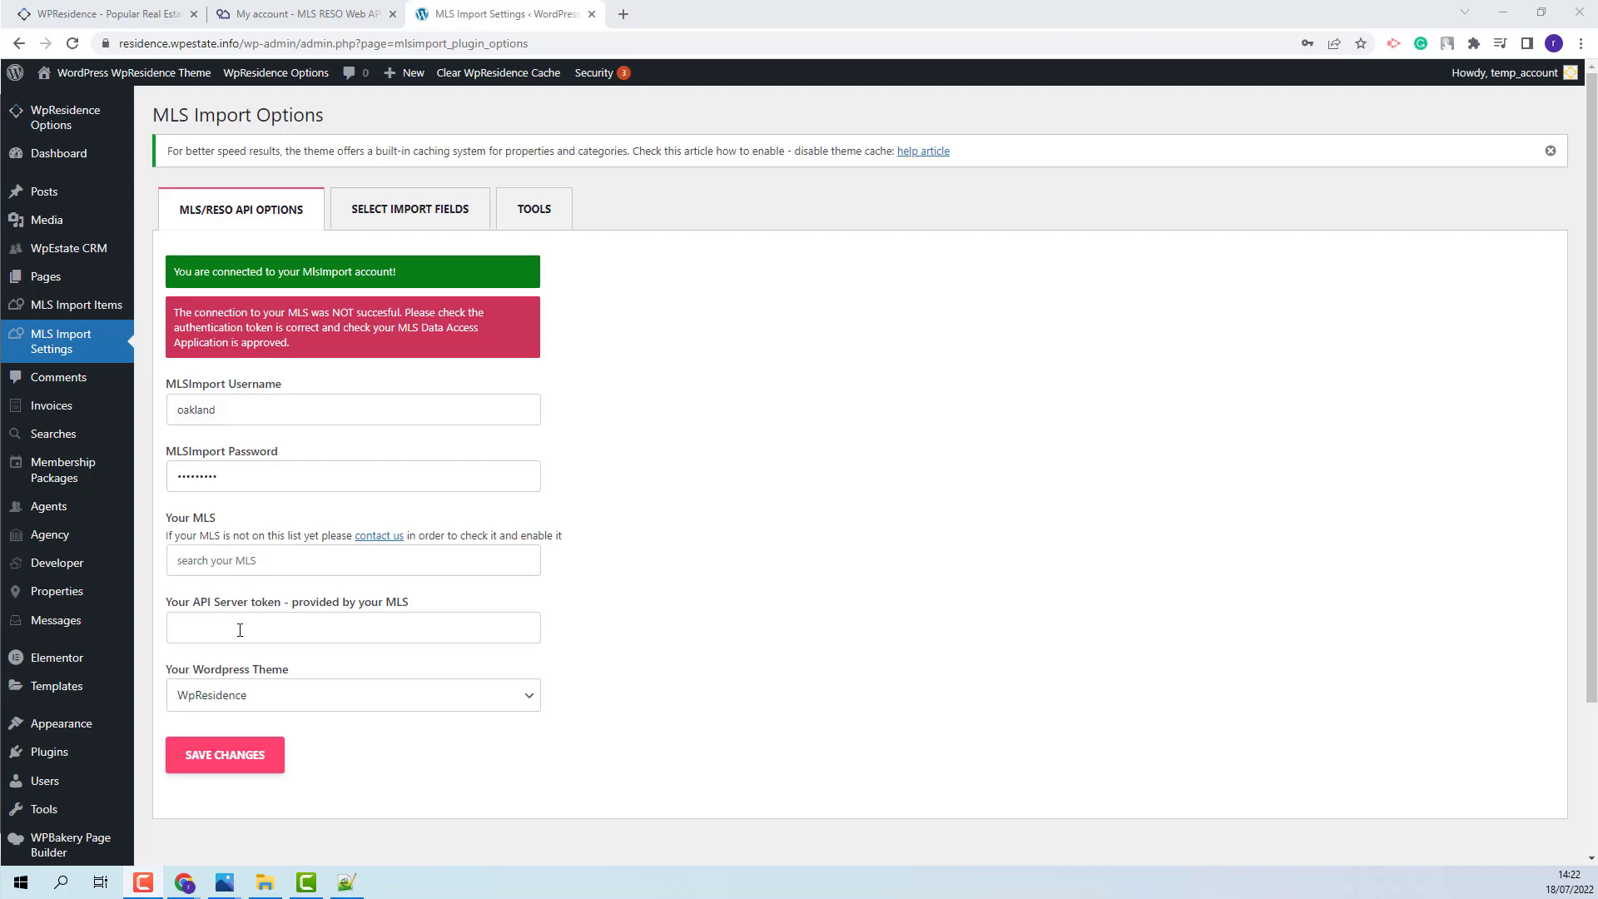
# Switch back to the MLSImport My Account tab
pyautogui.click(341, 15)
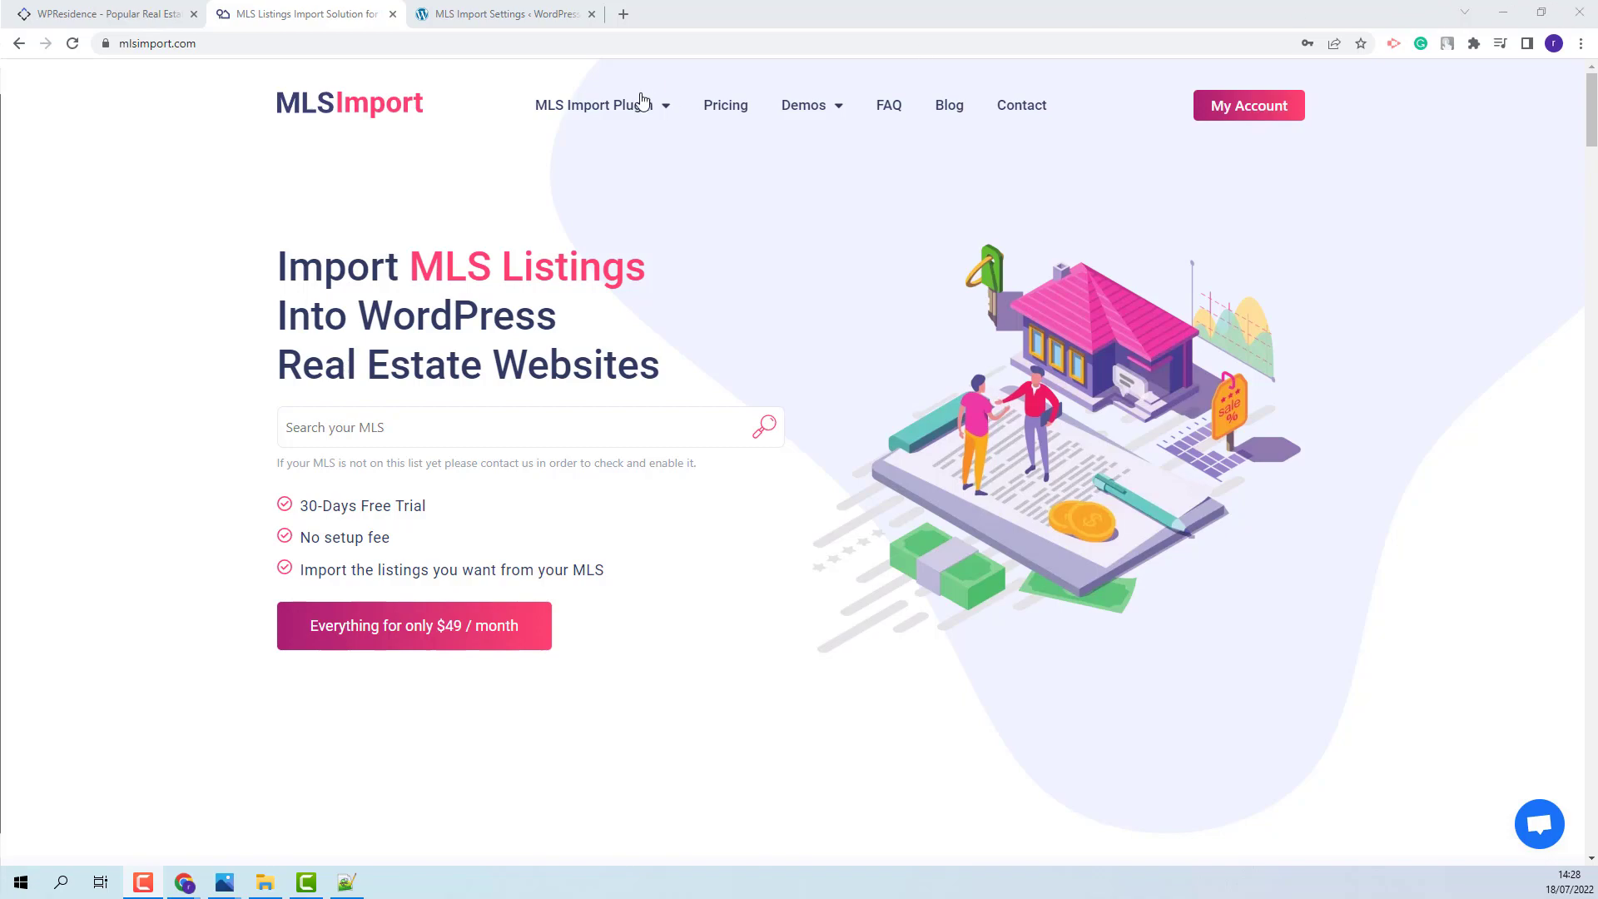
# Open the RESO Certified MLS Supported list in a new tab and skim it
pyautogui.moveTo(603, 110)
pyautogui.rightClick(621, 190)
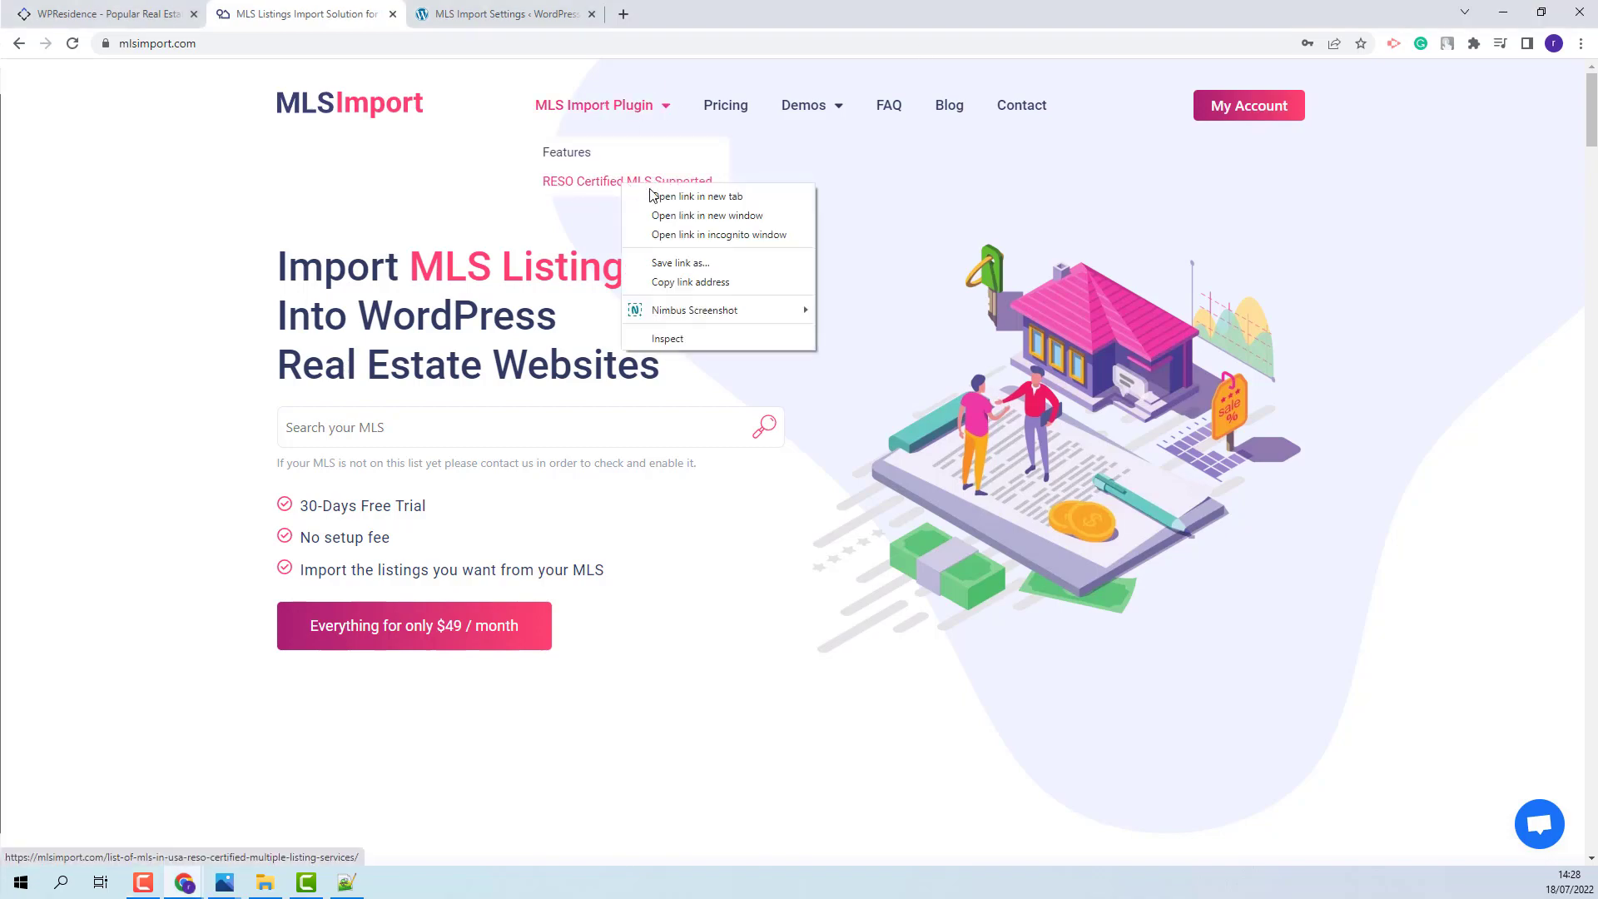
pyautogui.click(659, 199)
pyautogui.click(491, 13)
pyautogui.scroll(-9, 600, 457)
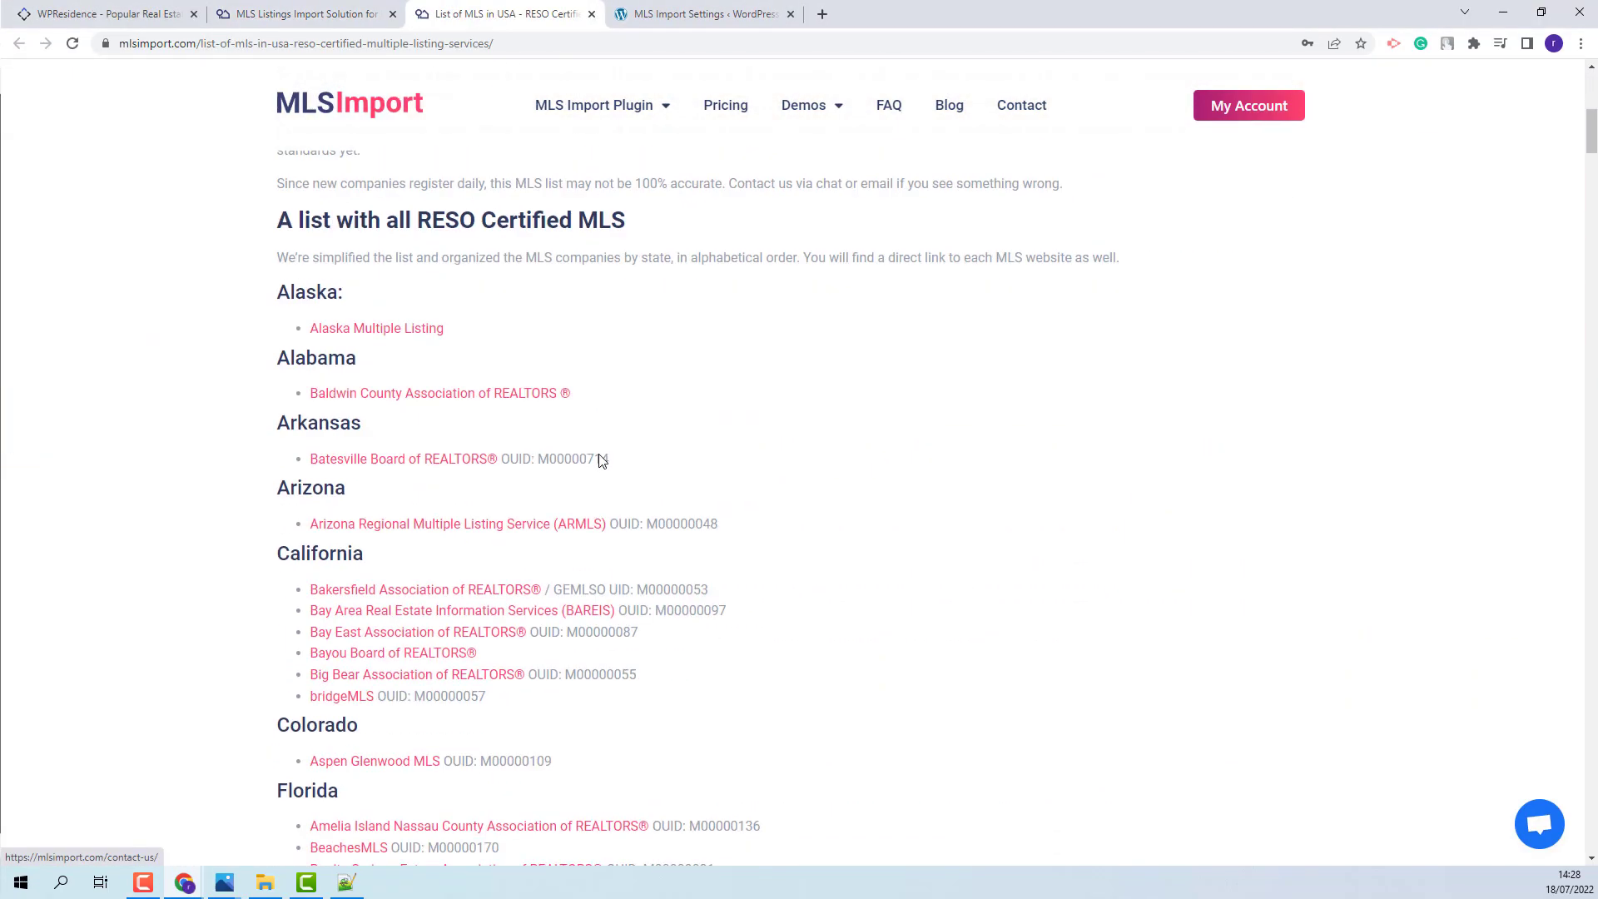
pyautogui.hotkey('ctrl', 'shift', 'Tab')
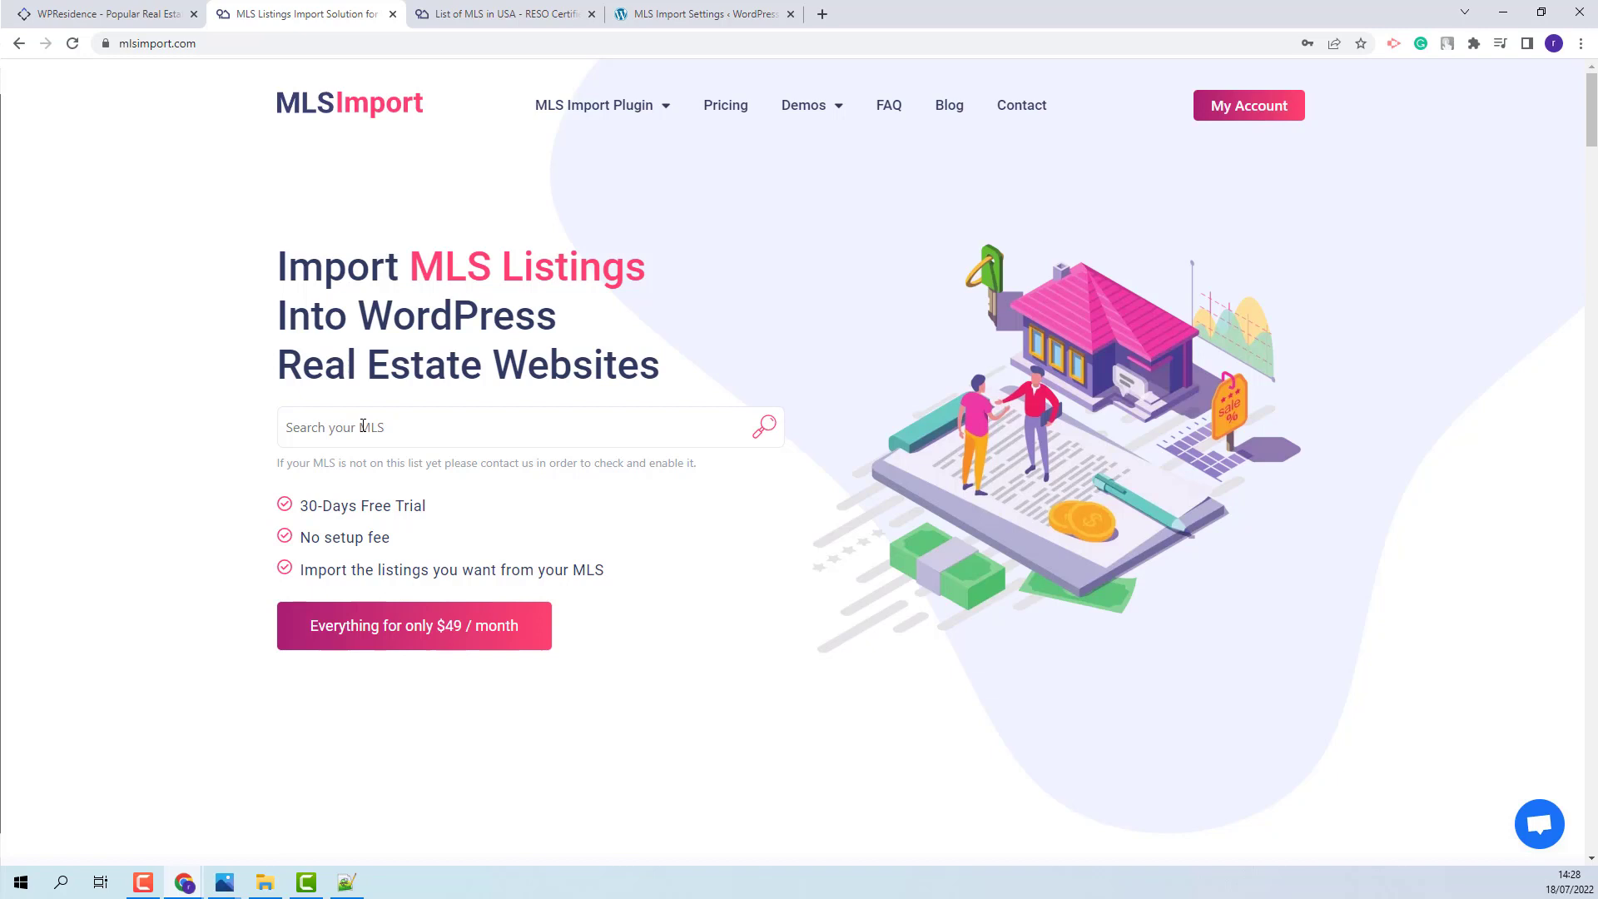
# Search the MLS list for 'Stellar' and confirm Stellar MLS Florida by Bridge is supported
pyautogui.click(363, 426)
pyautogui.write('Stellar')
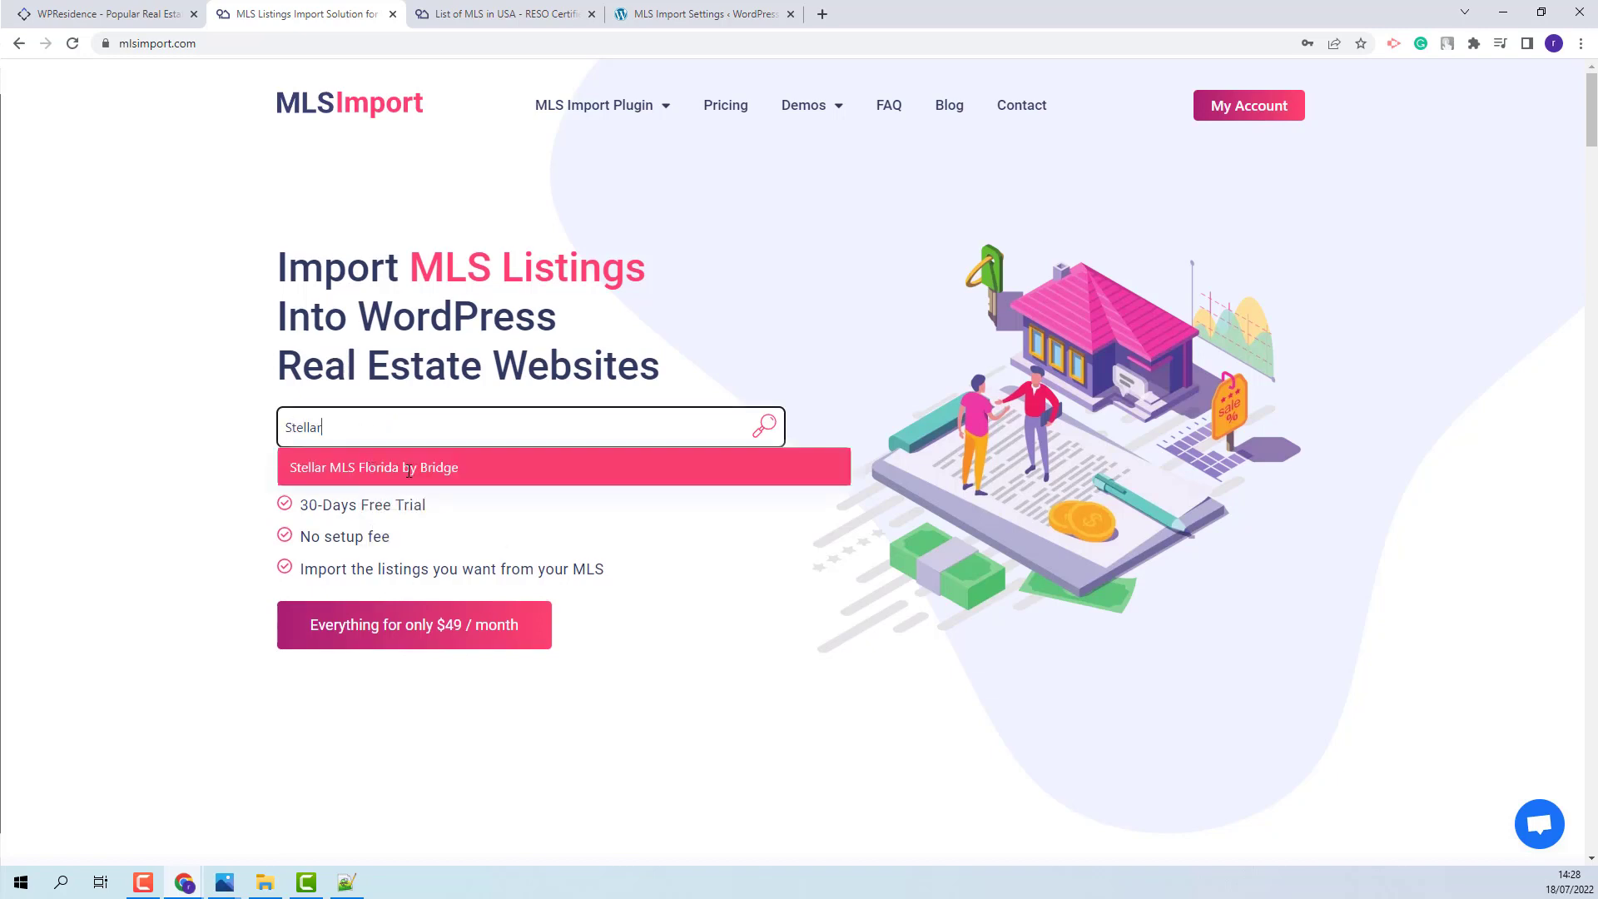
pyautogui.click(407, 467)
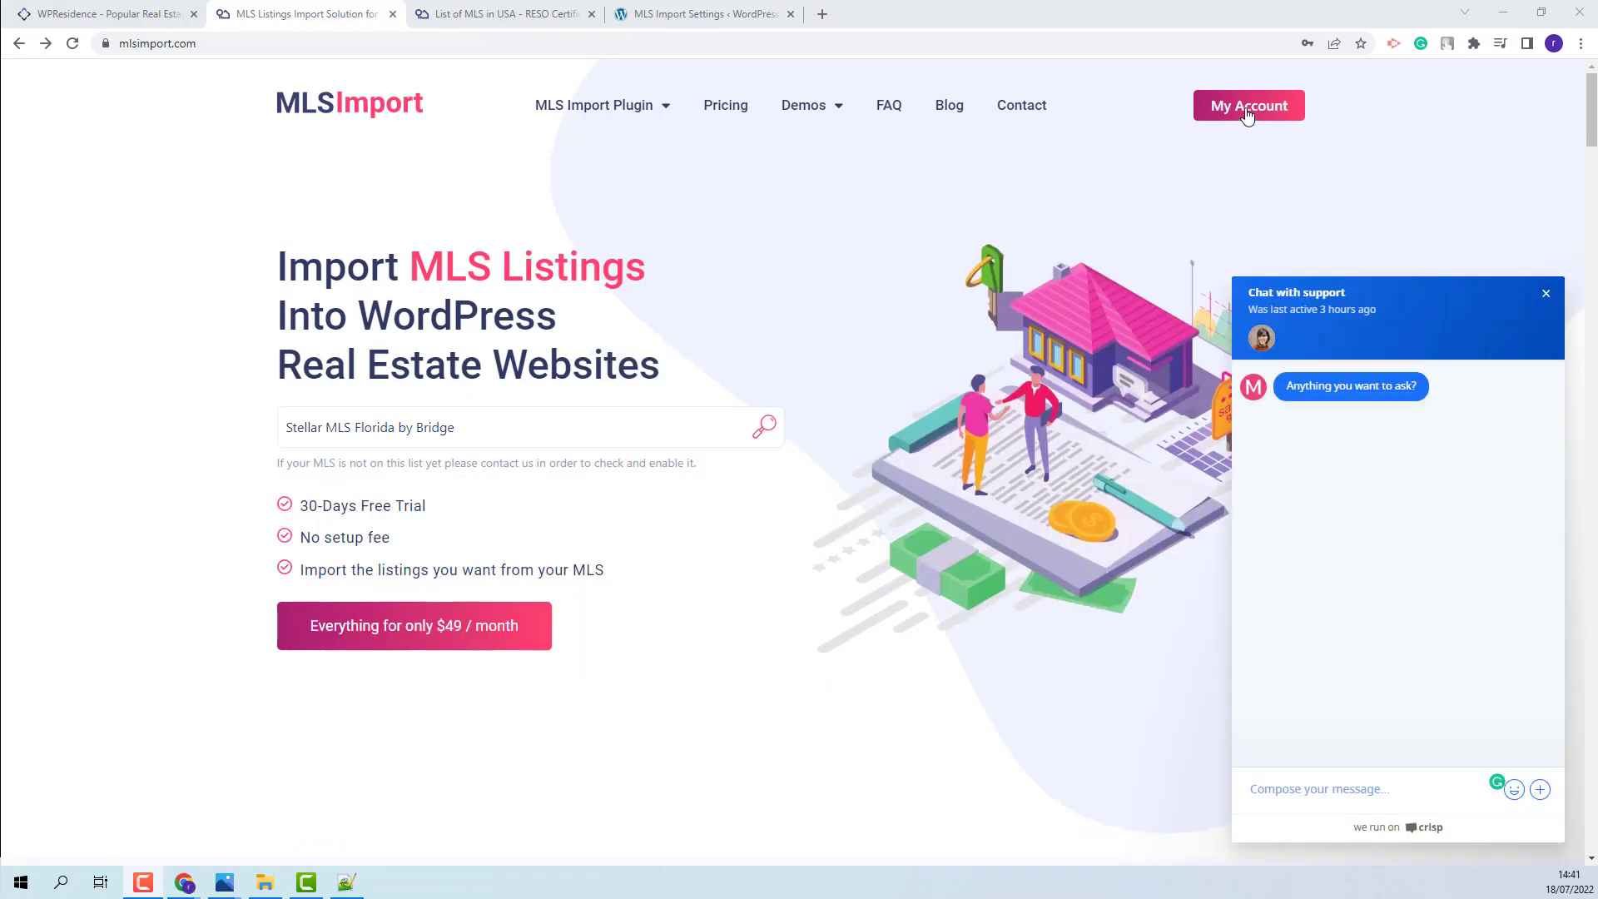
pyautogui.click(1248, 106)
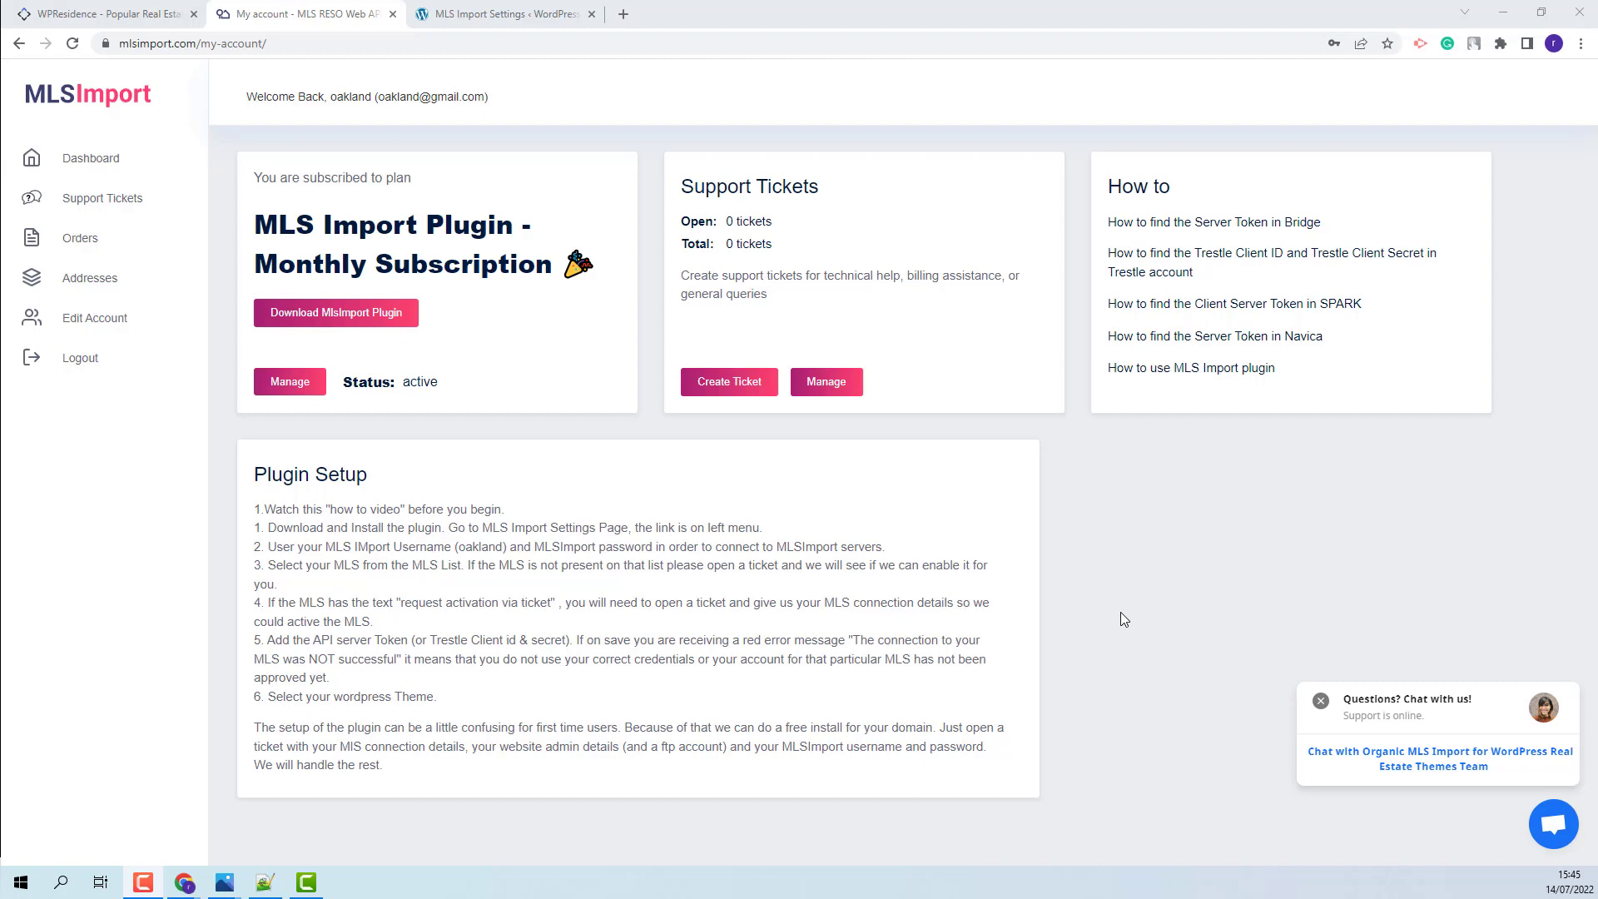
# Go back to the MLSImport homepage via the site logo
pyautogui.click(119, 106)
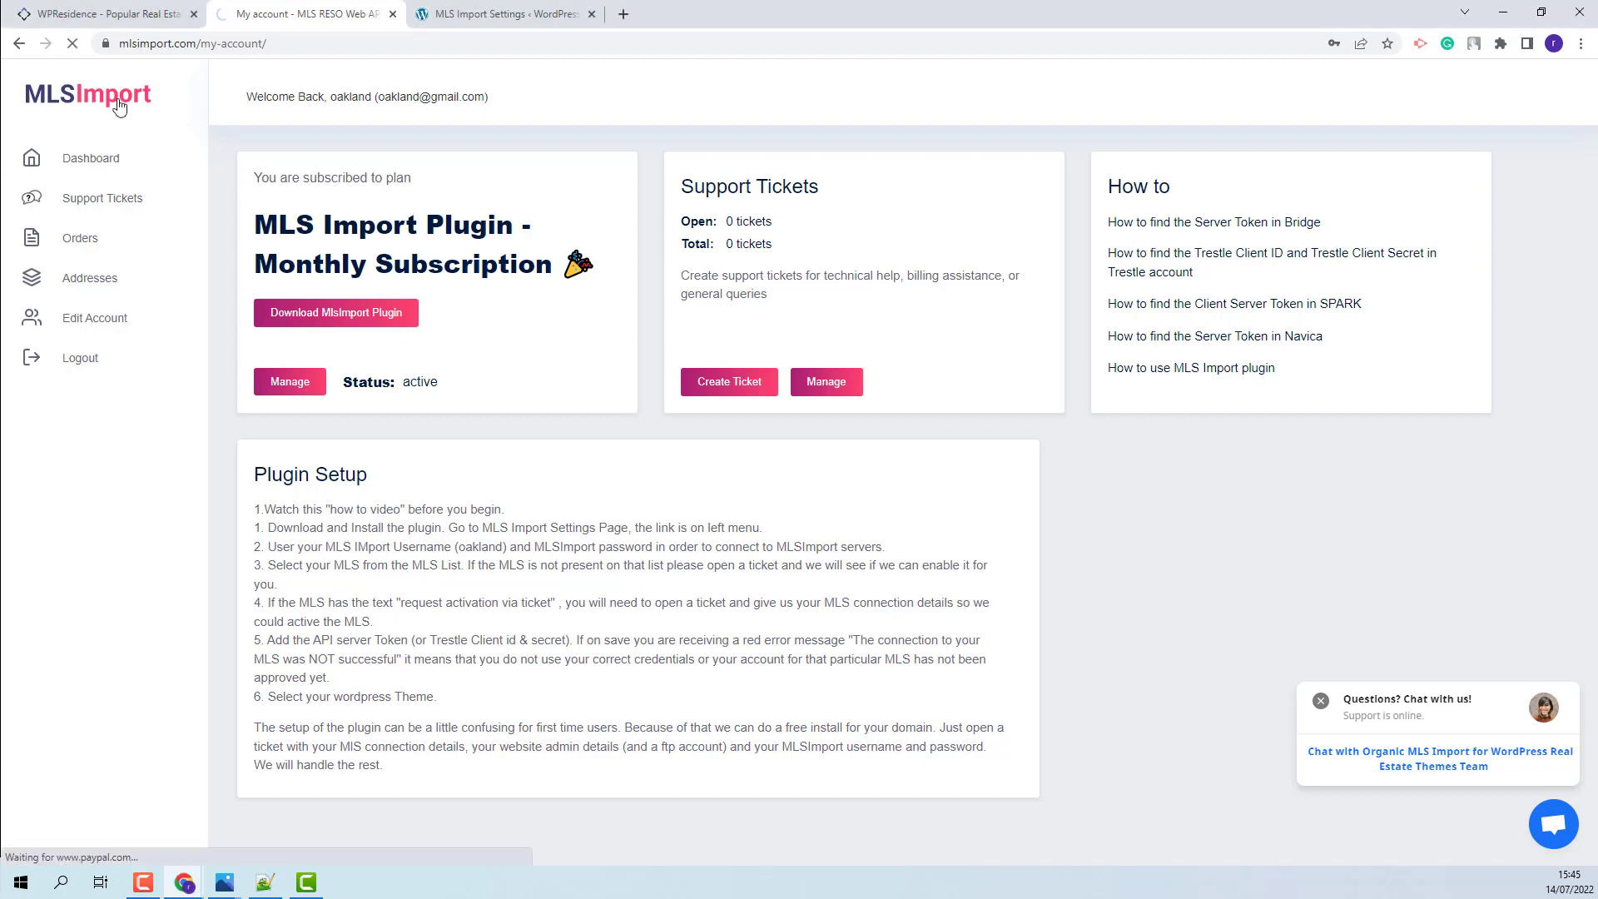